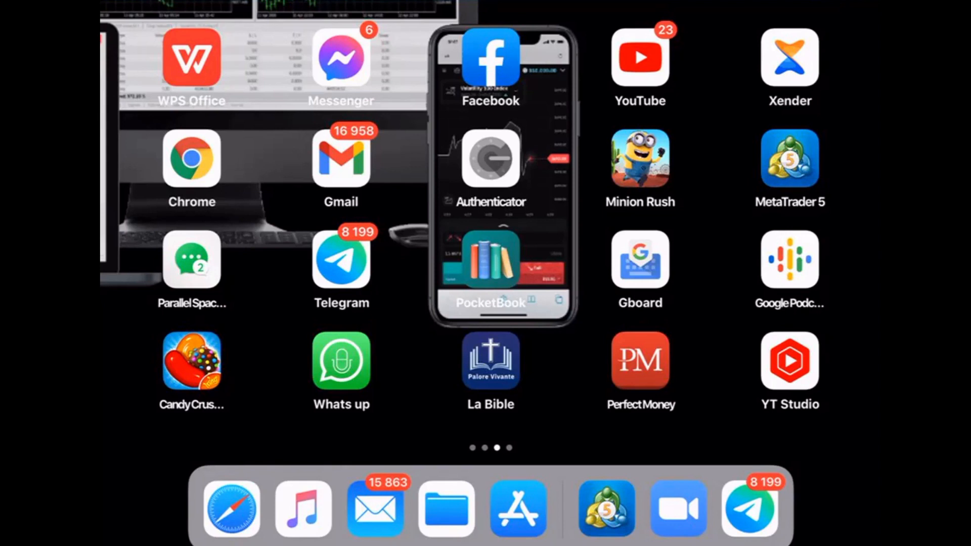
Search the App Store for 'Mt5' to find the MetaTrader 5 app.
click(519, 509)
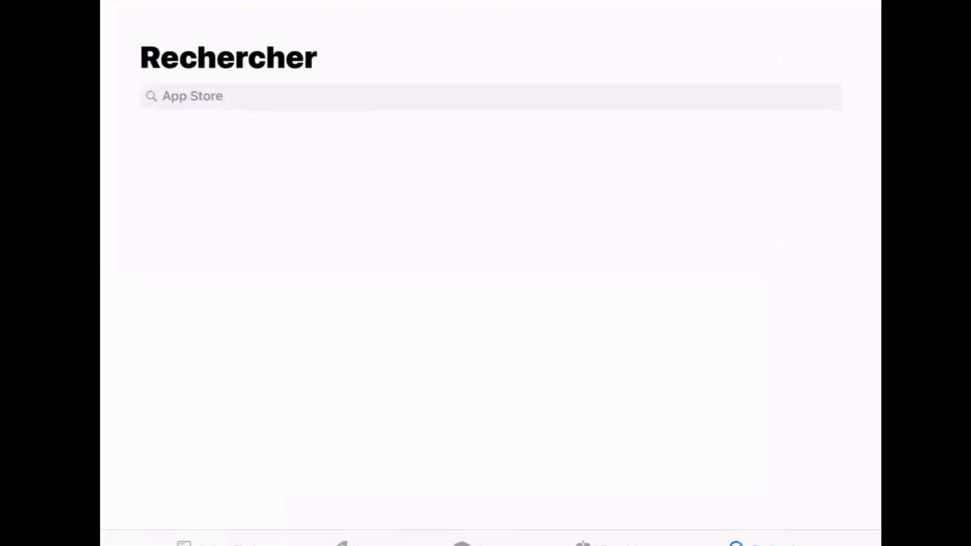
click(490, 96)
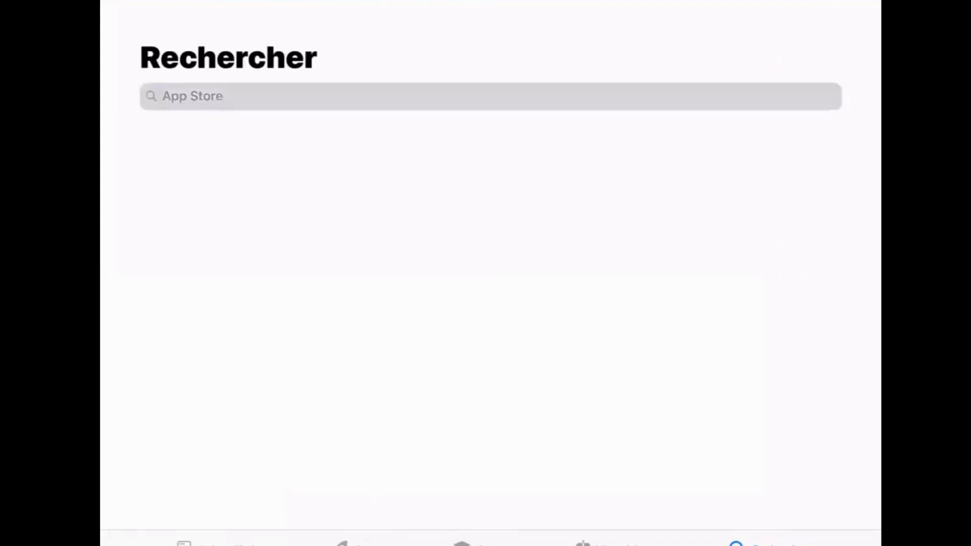
text(Mt)
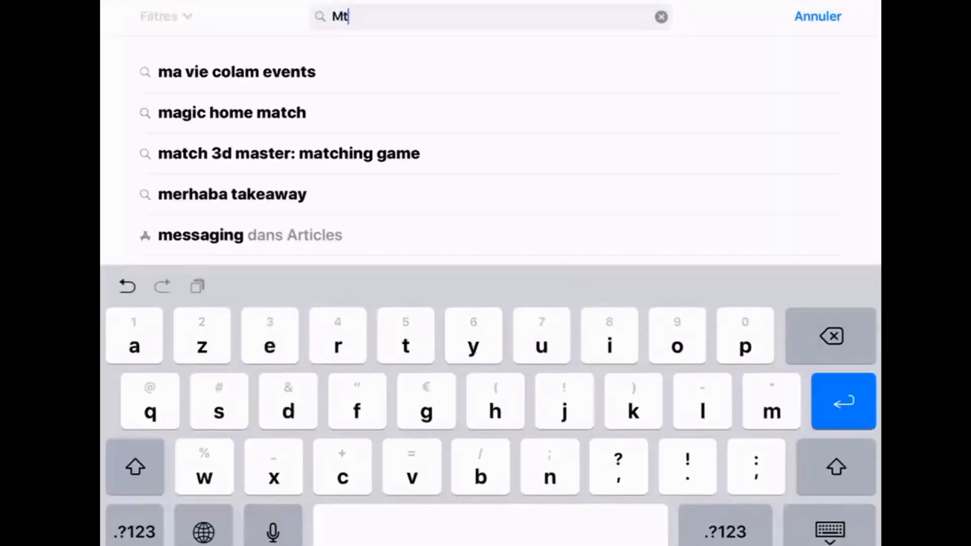
click(725, 531)
text(5)
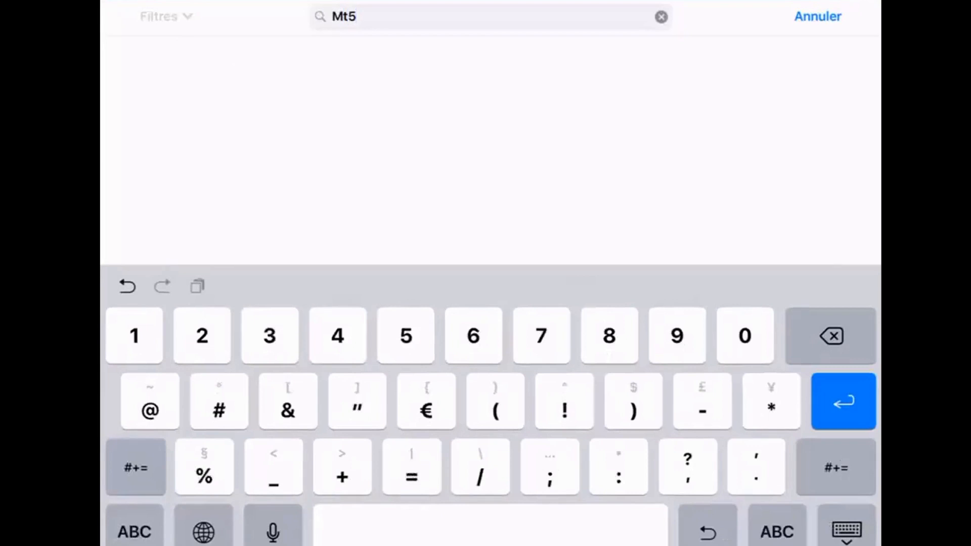
key(Return)
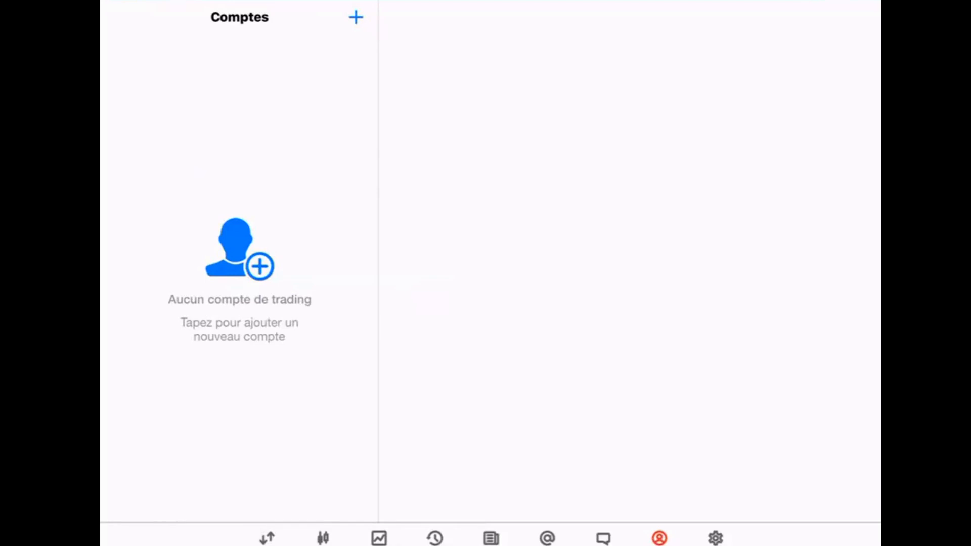
Add a new trading account by searching brokers for 'deriv' and selecting Deriv Limited.
click(237, 247)
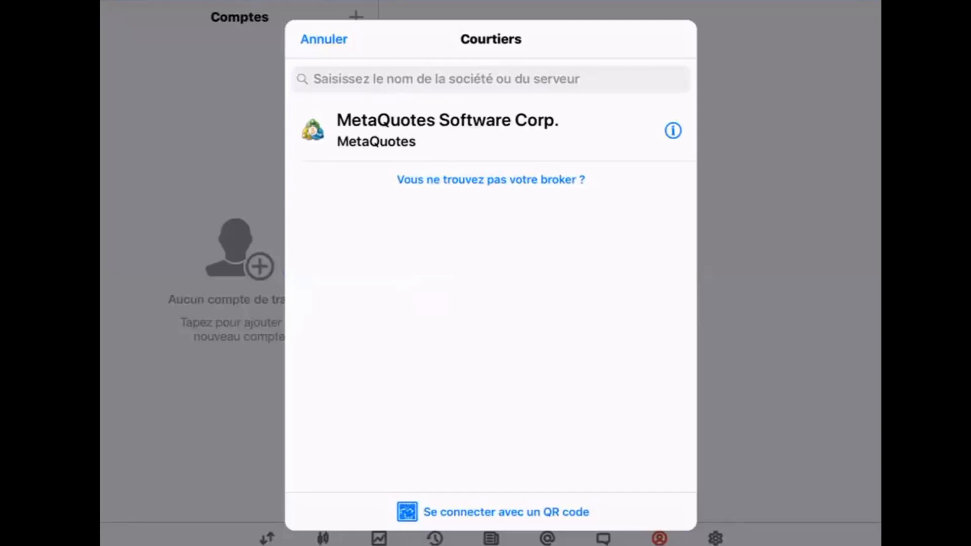
click(491, 79)
text(der)
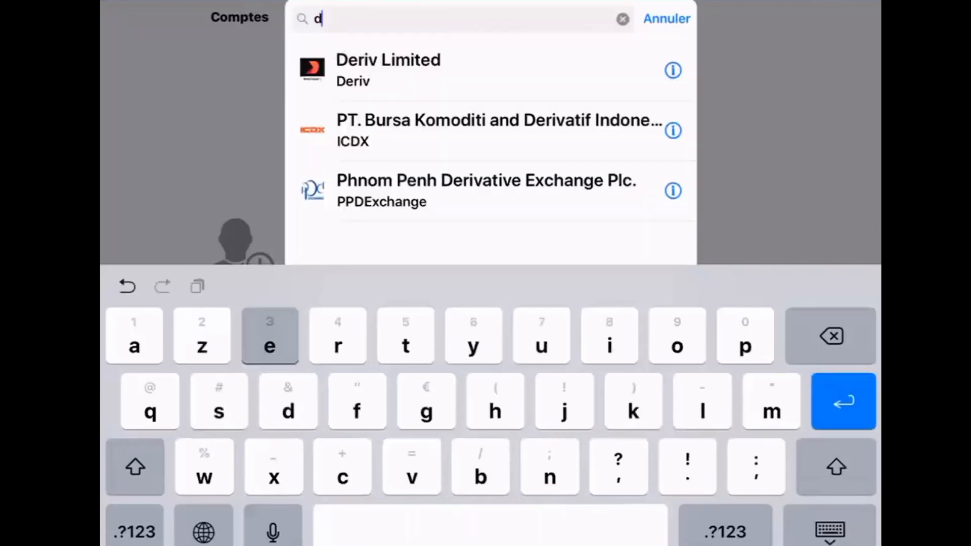
text(iv)
click(455, 70)
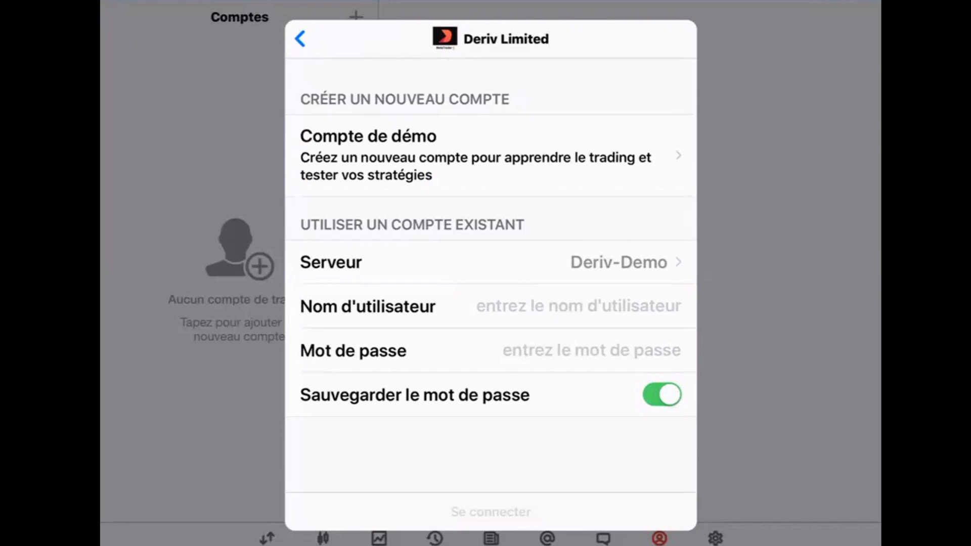
Start a Deriv demo account, keep 1:100 leverage, and bring up the deposit amount choices.
click(475, 155)
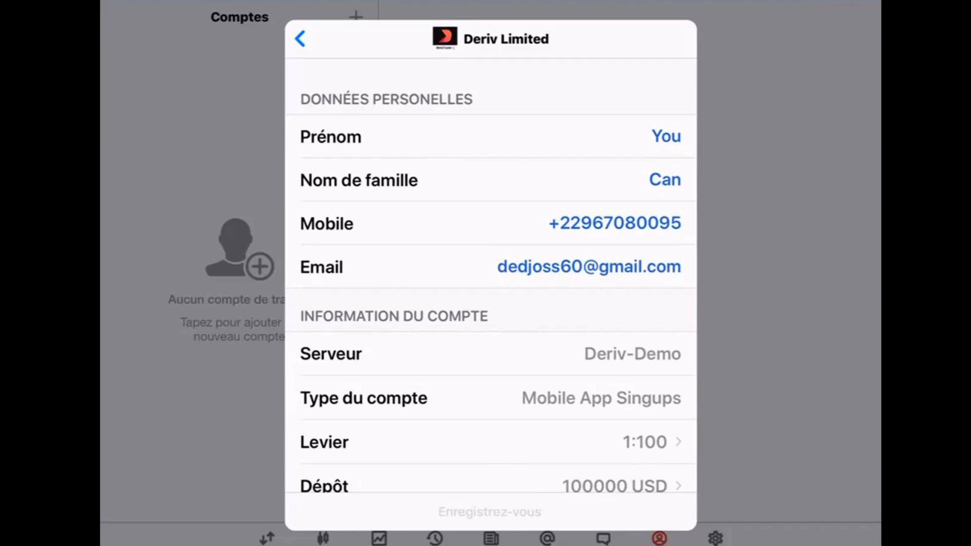
click(645, 443)
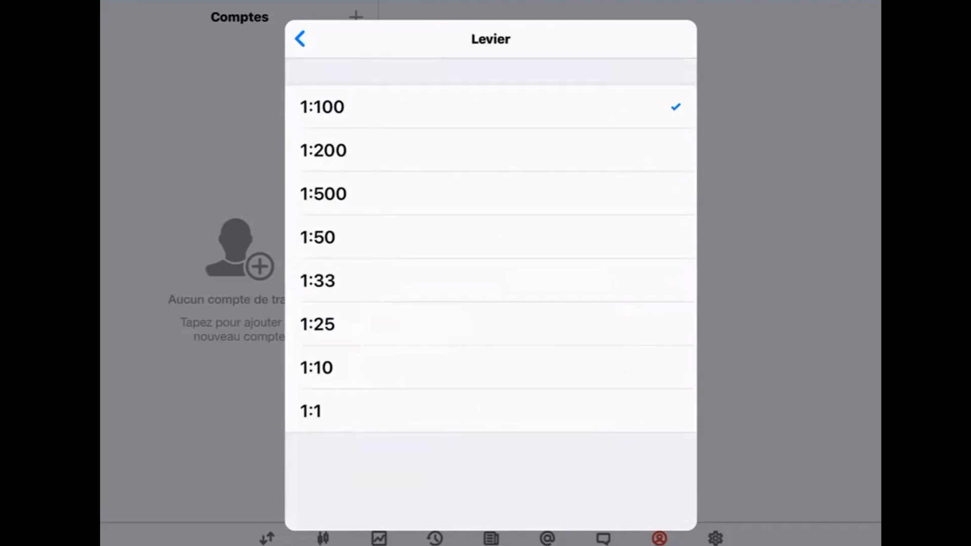
click(299, 39)
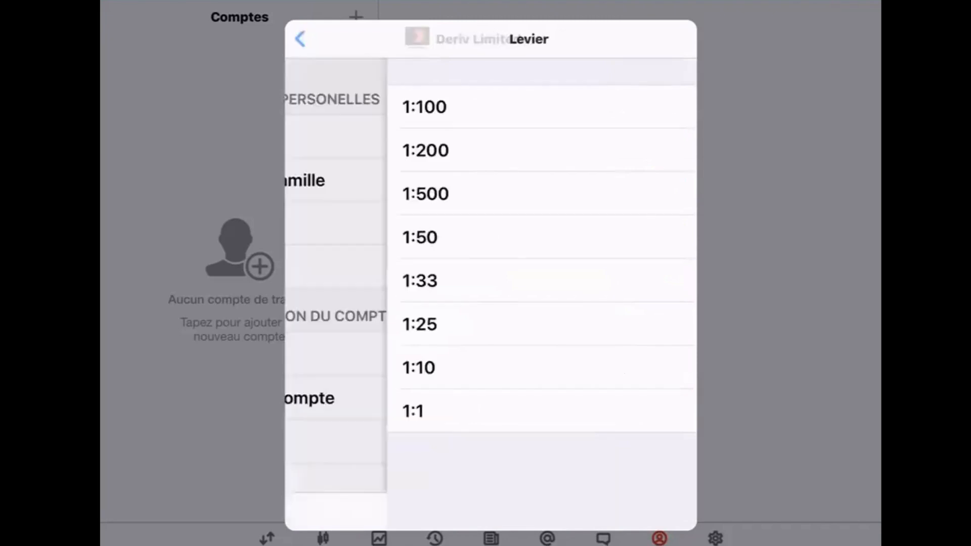
scroll(490, 303, down, 2)
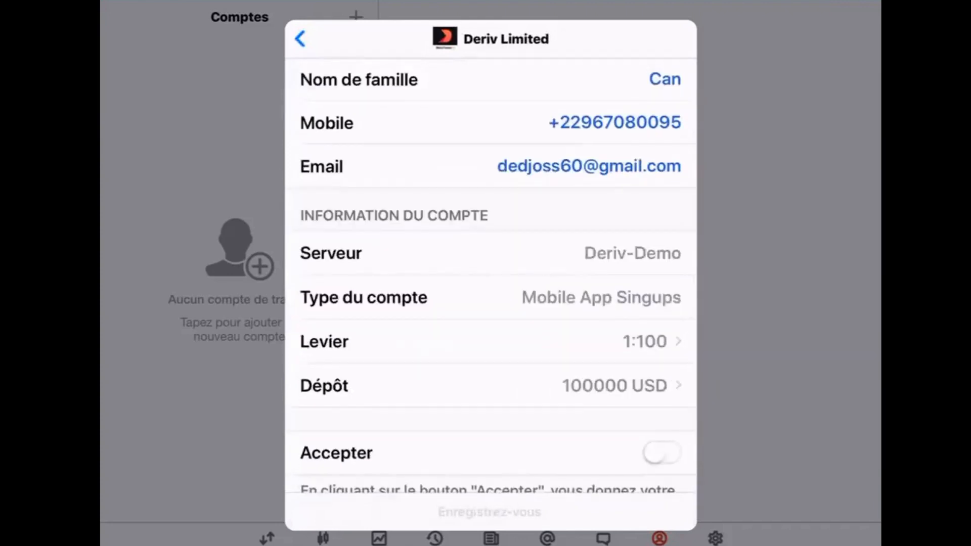
click(617, 384)
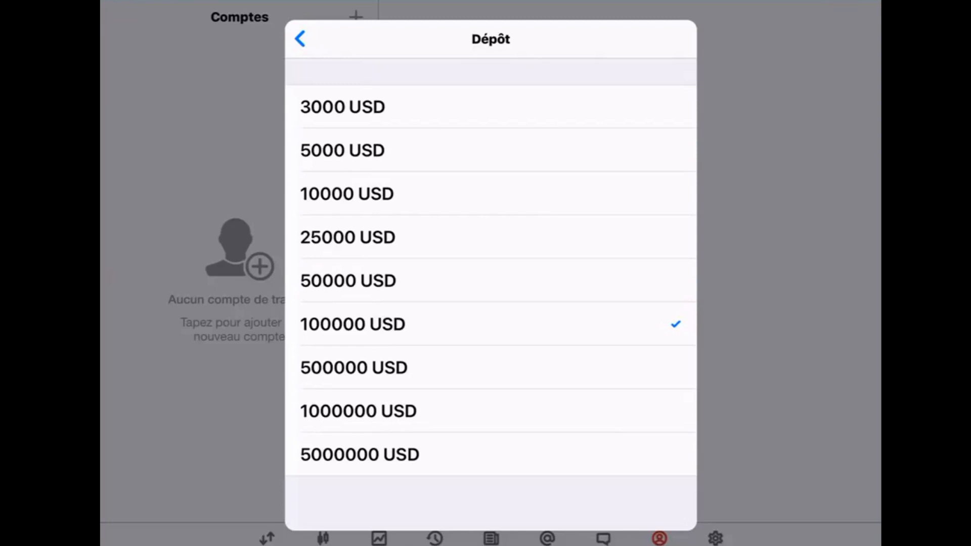
Register the demo account with a 3000 USD deposit and accepted terms, then start using it.
click(342, 106)
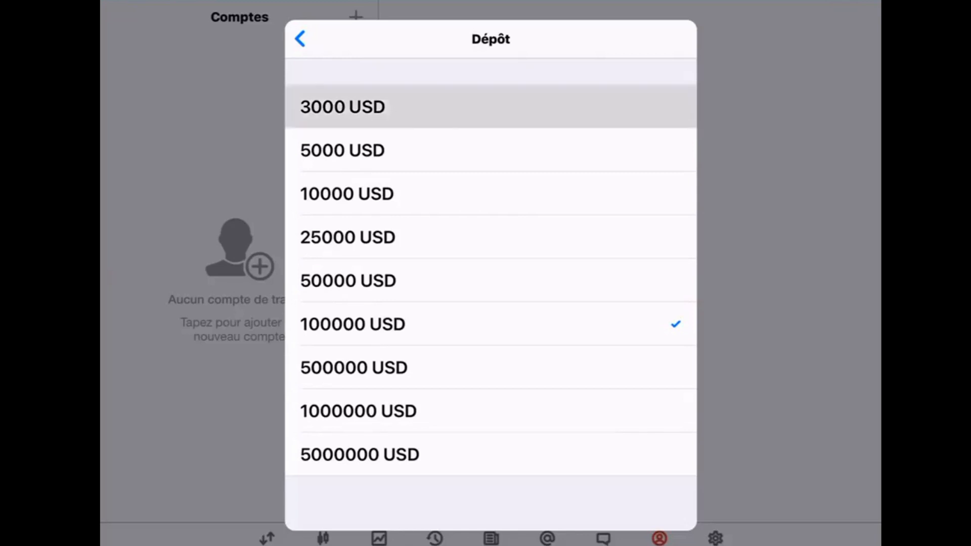
scroll(490, 263, down, 2)
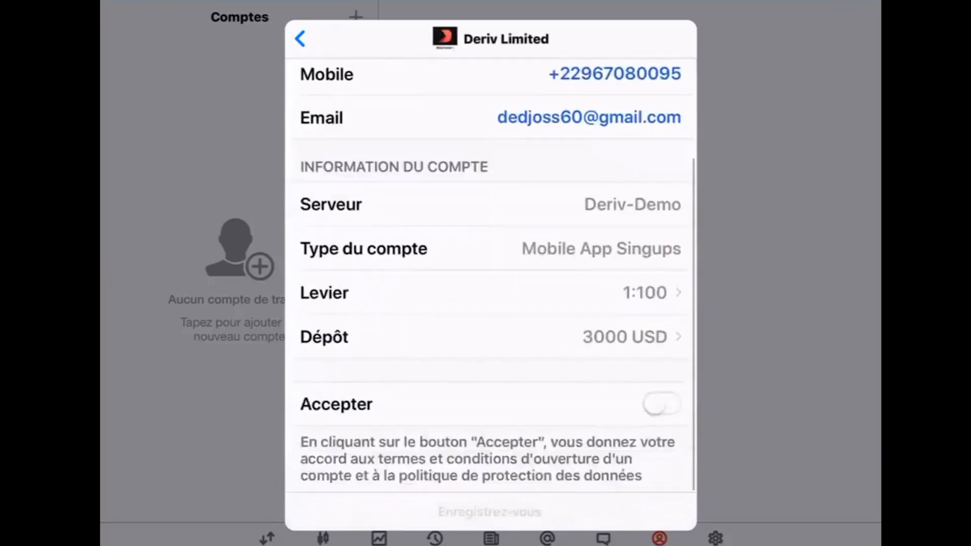
click(661, 405)
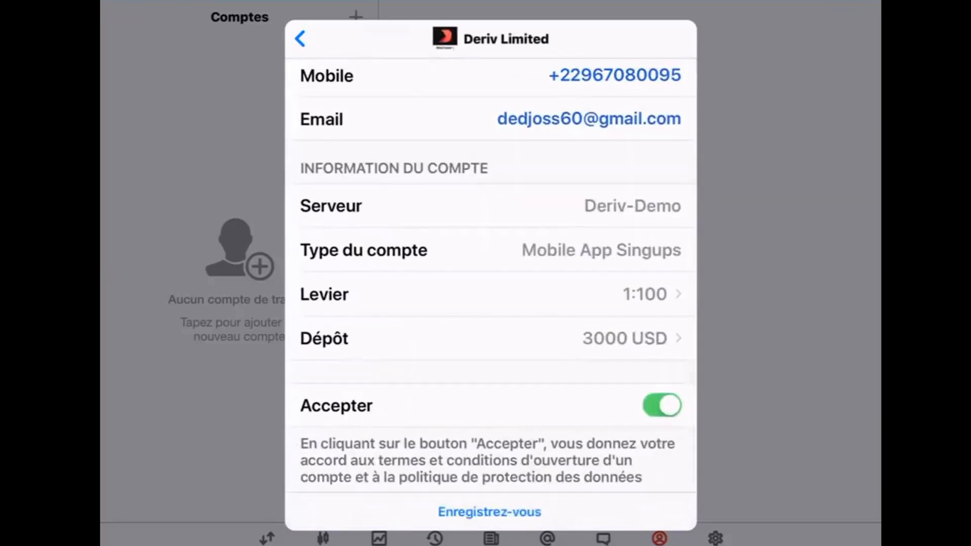
click(489, 511)
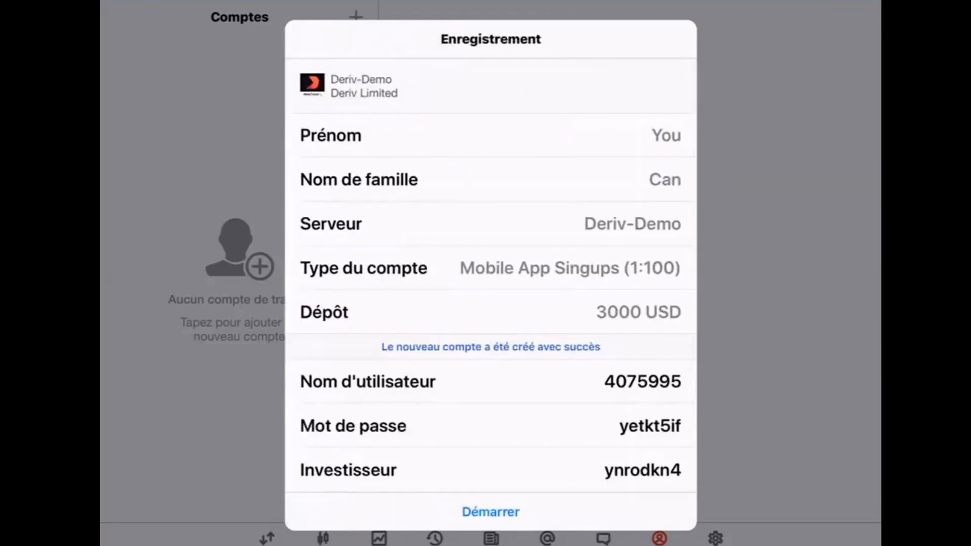
scroll(491, 273, down, 3)
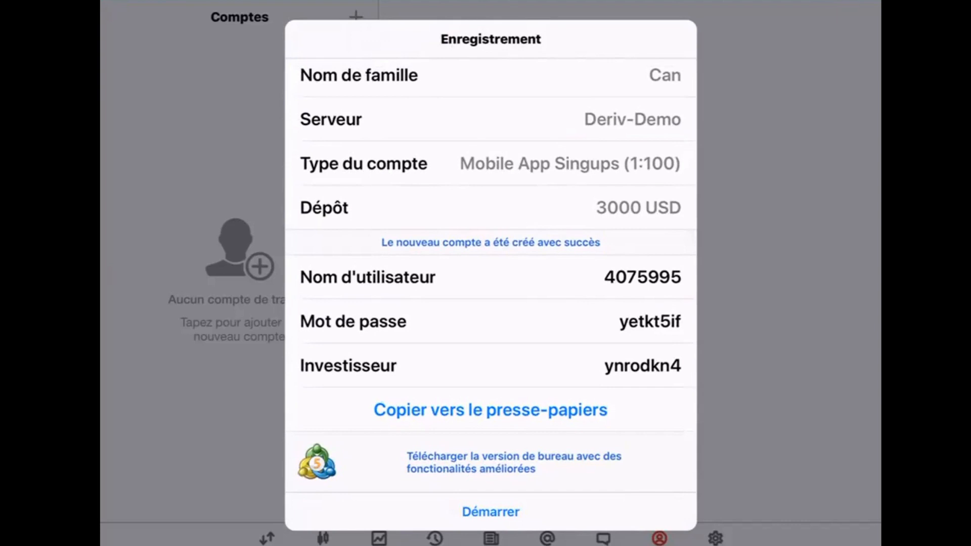
click(490, 511)
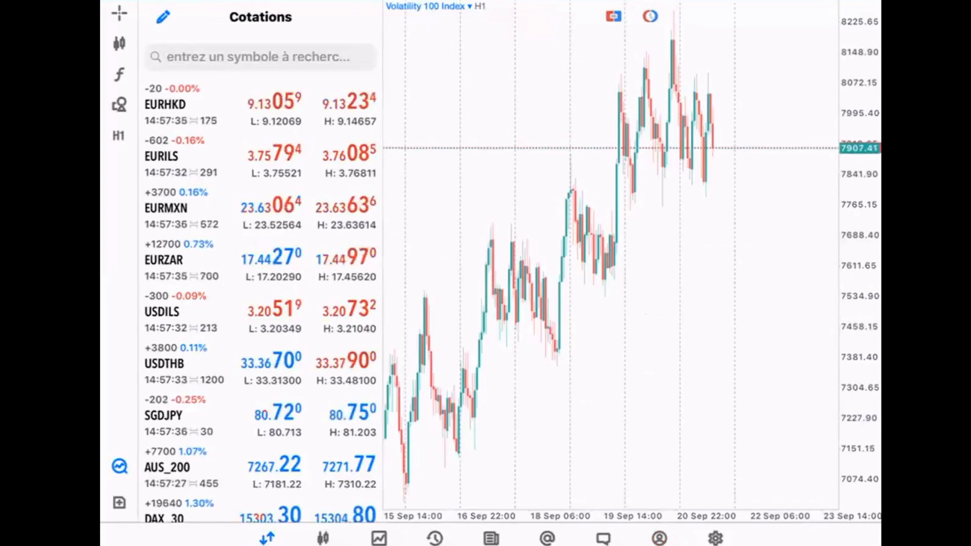
In quotes edit mode, mark EURHKD, EURILS, EURMXN, EURZAR, USDILS, USDTHB and SGDJPY for removal.
click(163, 17)
click(192, 105)
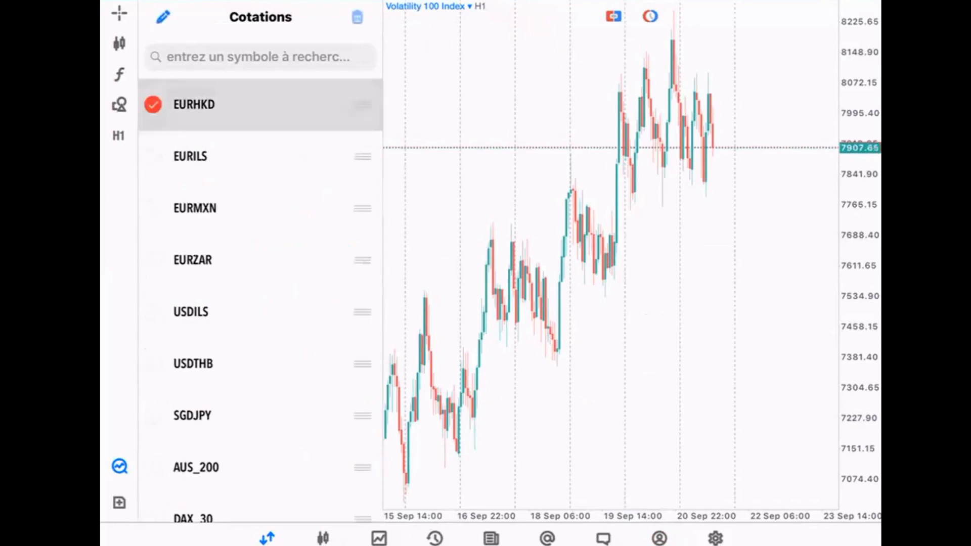
click(190, 156)
click(194, 207)
click(193, 260)
click(191, 312)
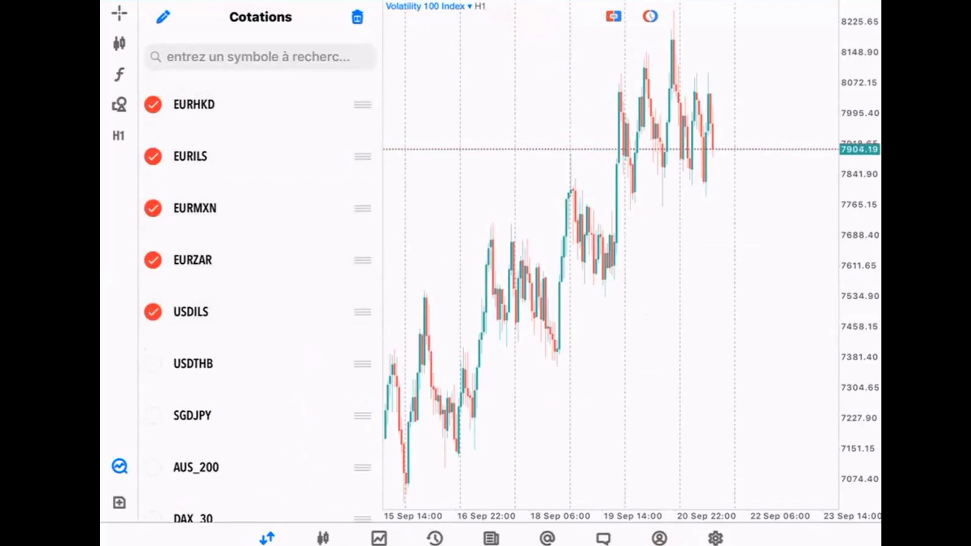
click(193, 363)
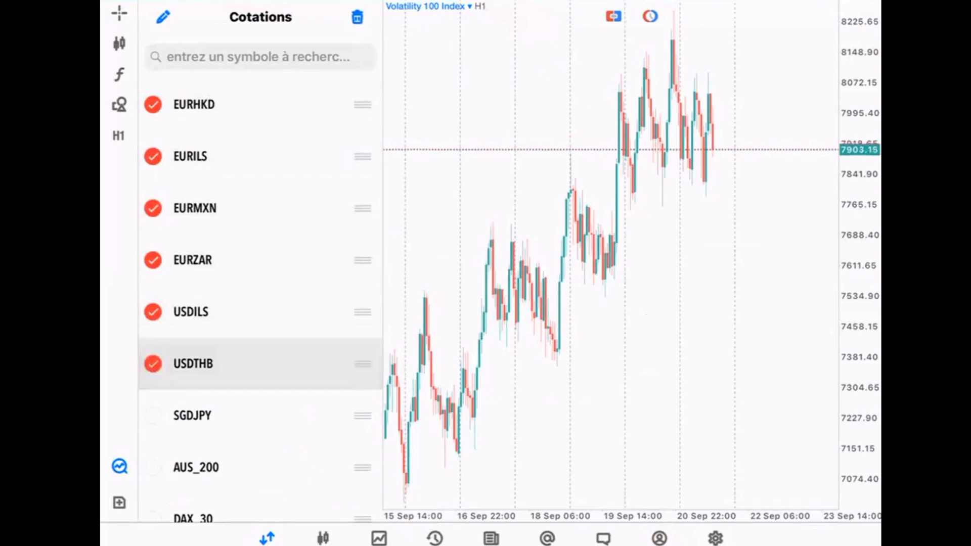
click(193, 415)
Mark AUS_200, DAX_30 and ESP_35 as well, then delete all marked symbols.
scroll(260, 278, down, 3)
click(197, 340)
click(193, 393)
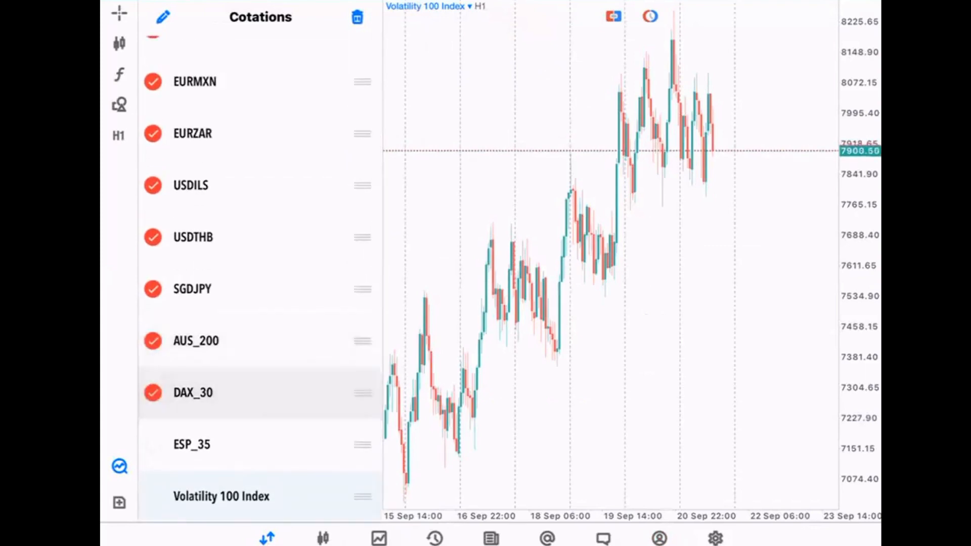
click(192, 444)
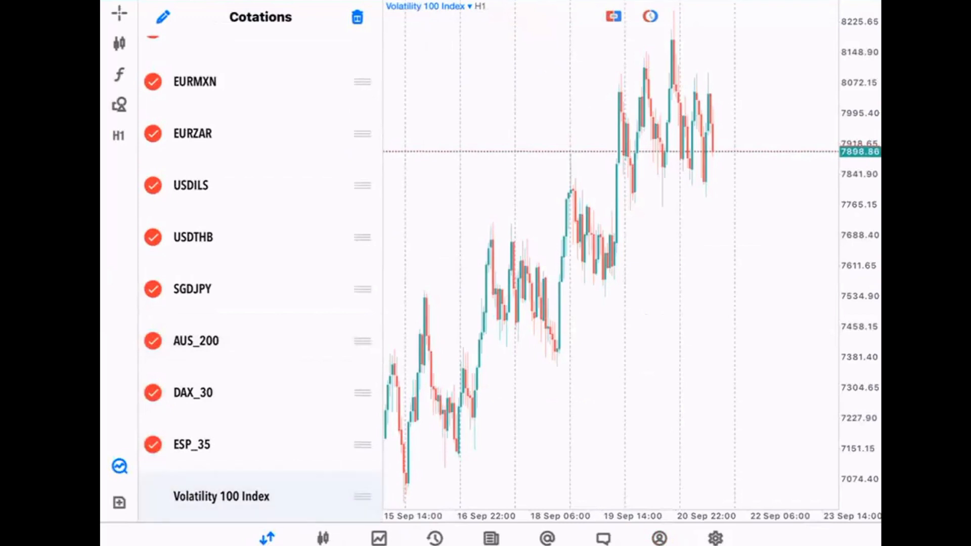
click(357, 17)
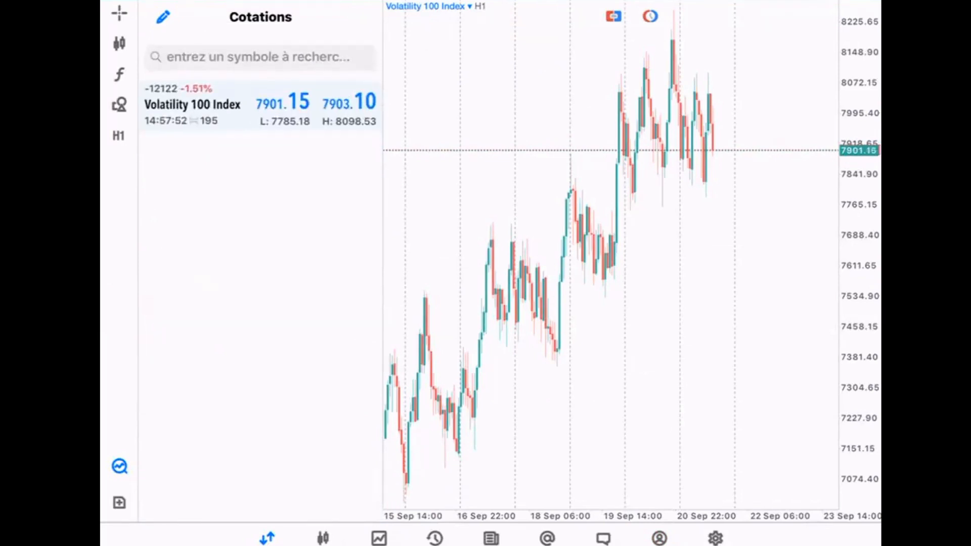
Browse the Crash Boom Indices and Volatility Indices symbol categories, then return to the quotes list.
click(258, 57)
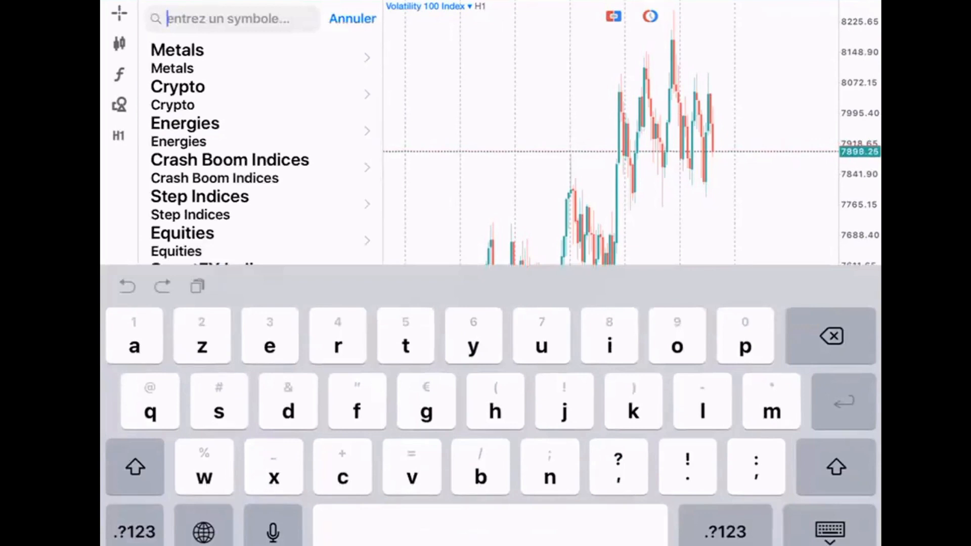
click(230, 167)
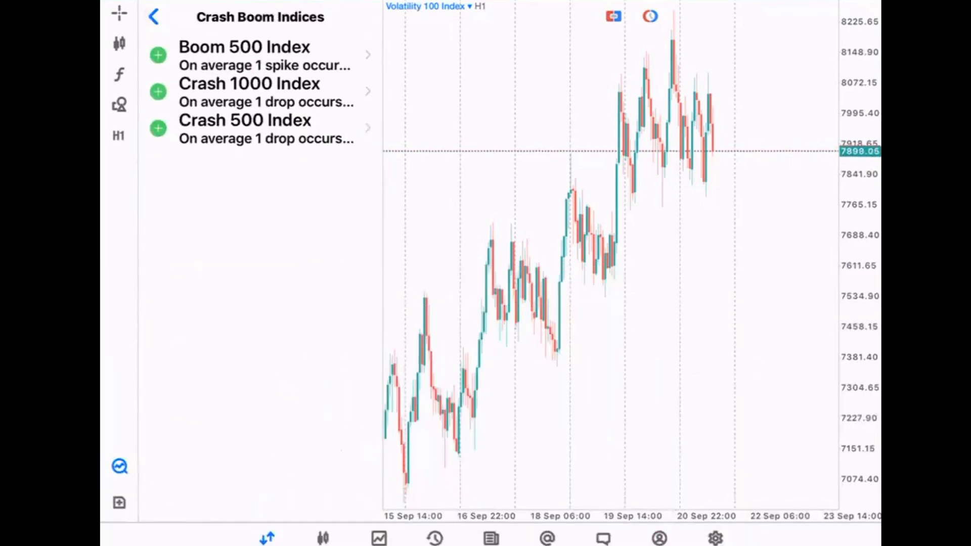
click(153, 17)
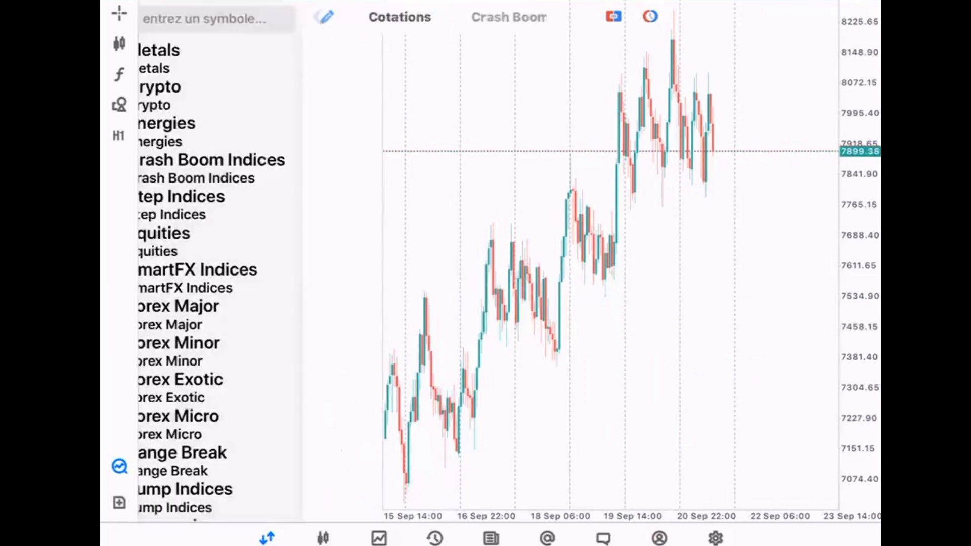
scroll(253, 304, up, 3)
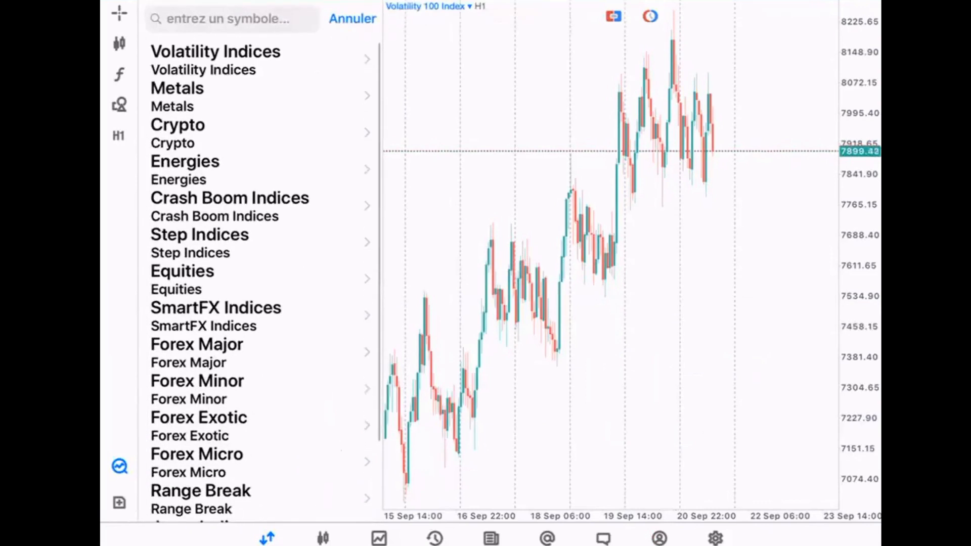
click(217, 59)
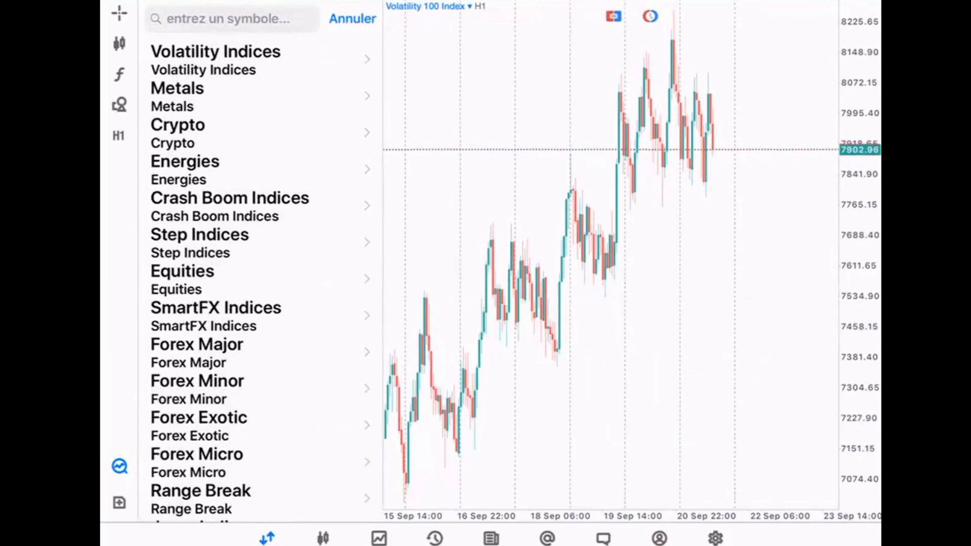
click(352, 19)
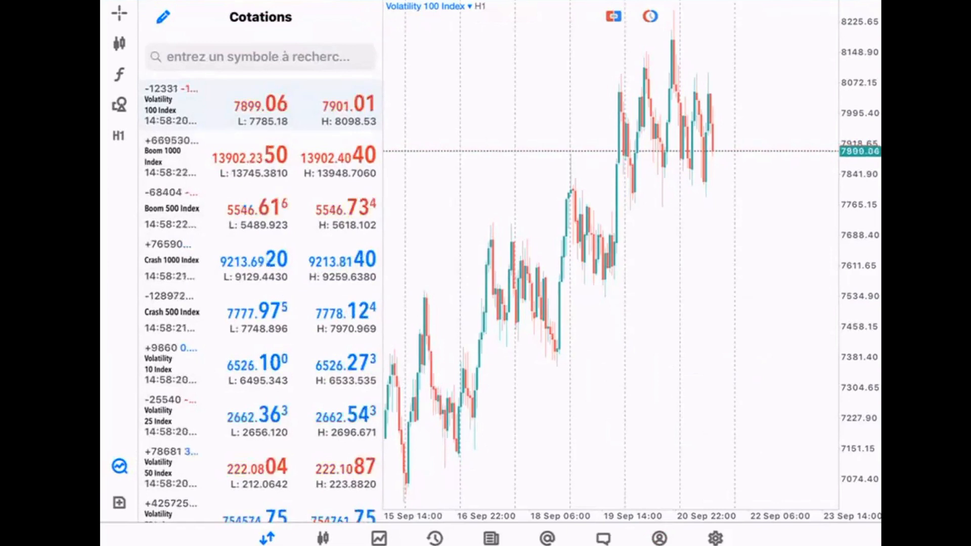
Hide the quotes list and check the chart symbol list, keeping Volatility 100 Index.
click(323, 538)
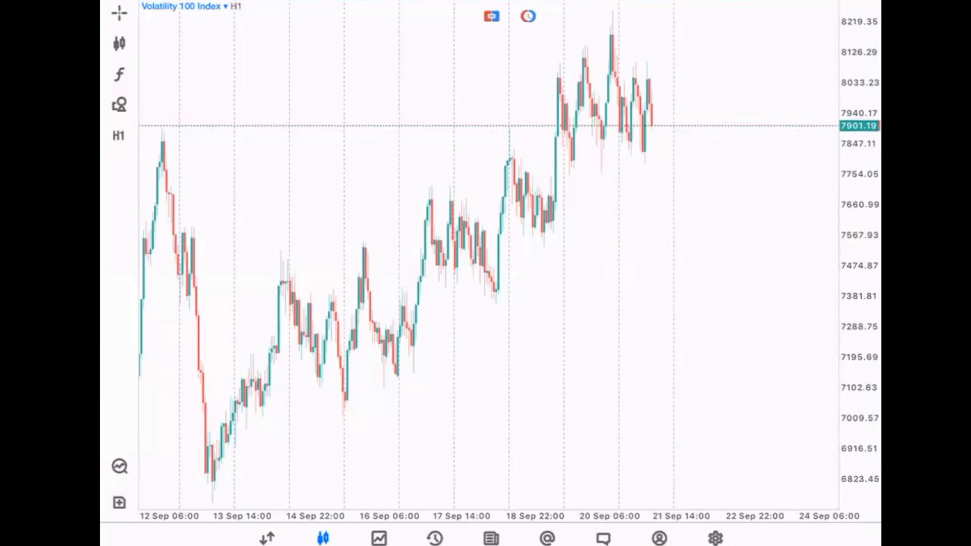
click(185, 6)
click(198, 197)
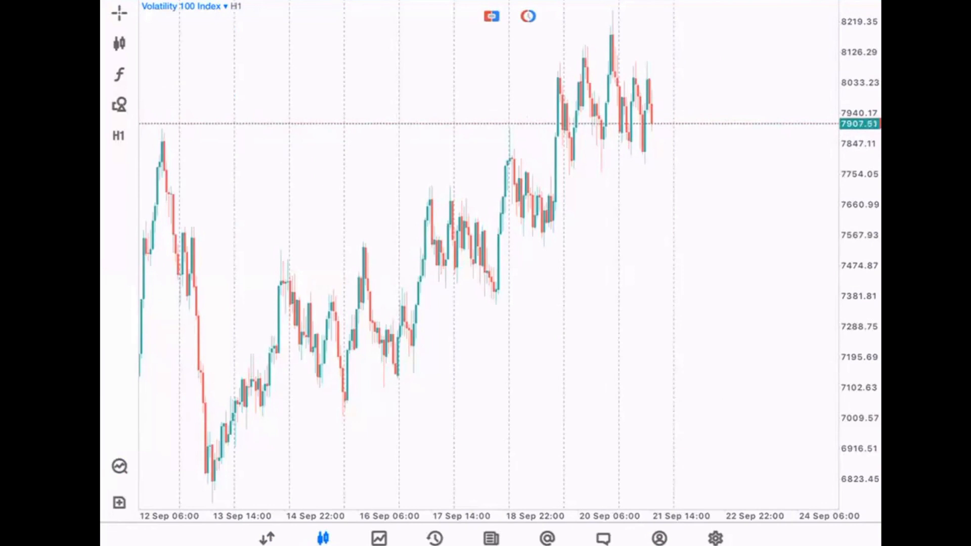
Sell 0.20 lots of Volatility 100 Index at market and dismiss the confirmation.
click(119, 502)
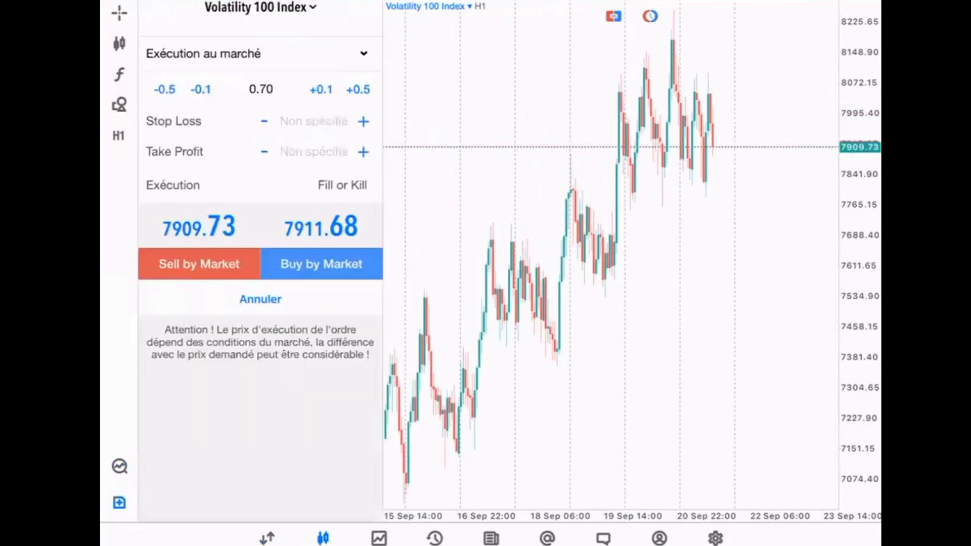
click(261, 89)
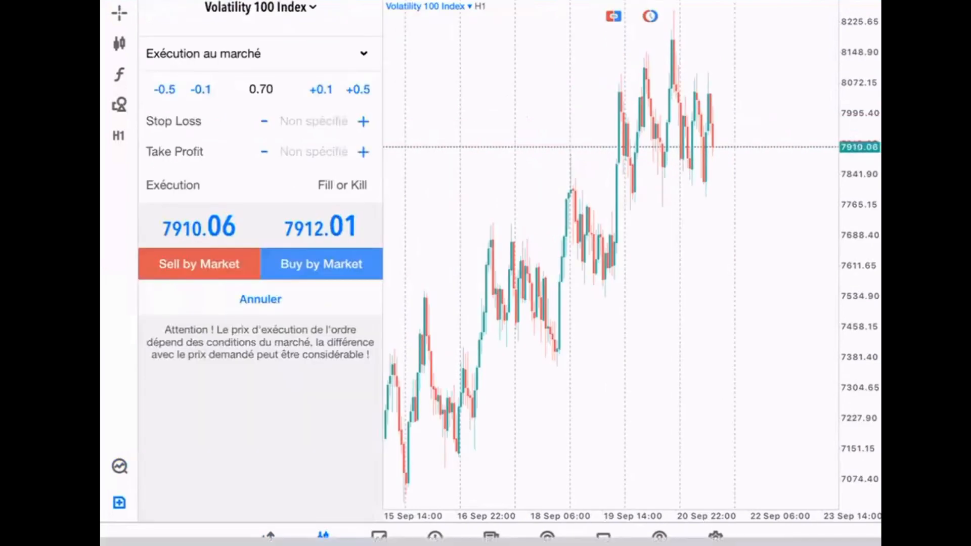
key(BackSpace)
key(BackSpace)
text(20)
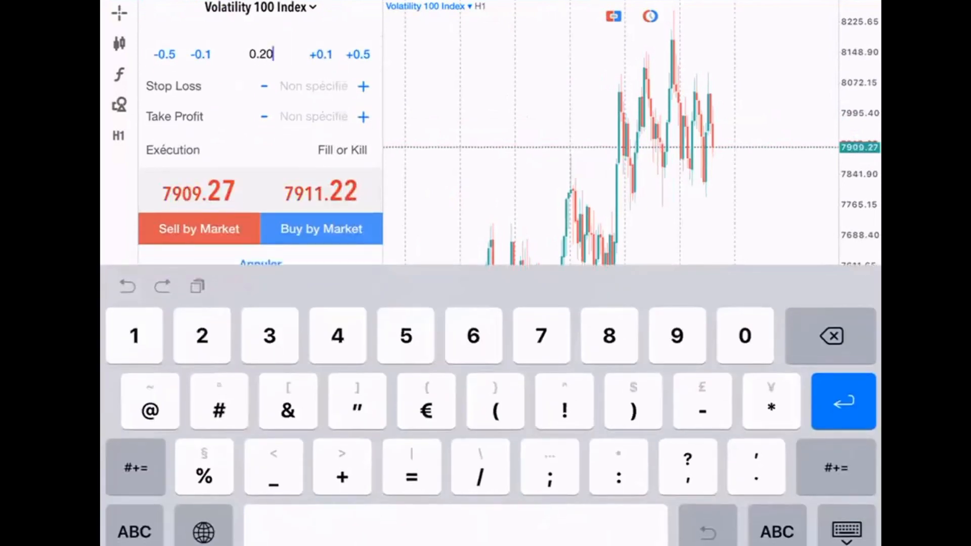
click(199, 229)
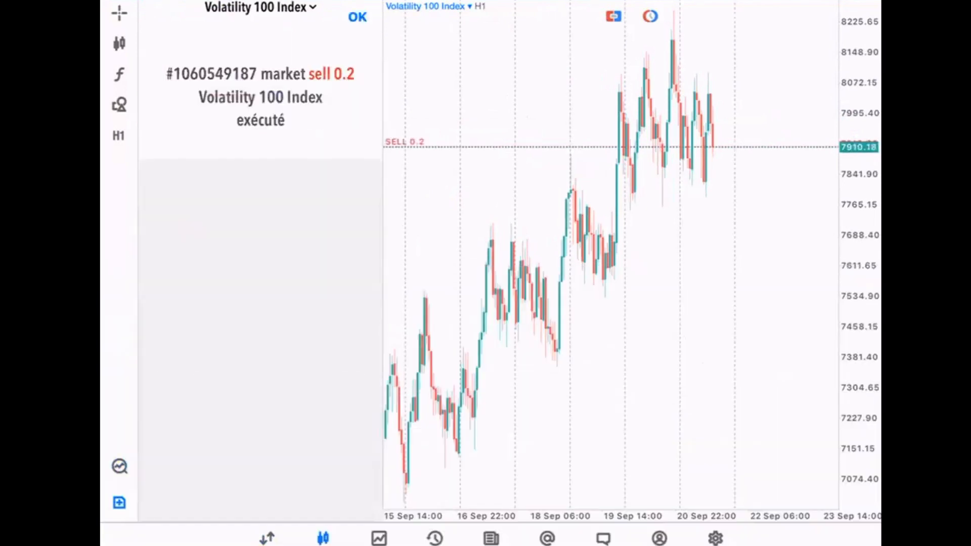
click(357, 16)
Switch the chart to Boom 1000 Index and dismiss the screen-broadcast alert.
click(181, 6)
click(192, 29)
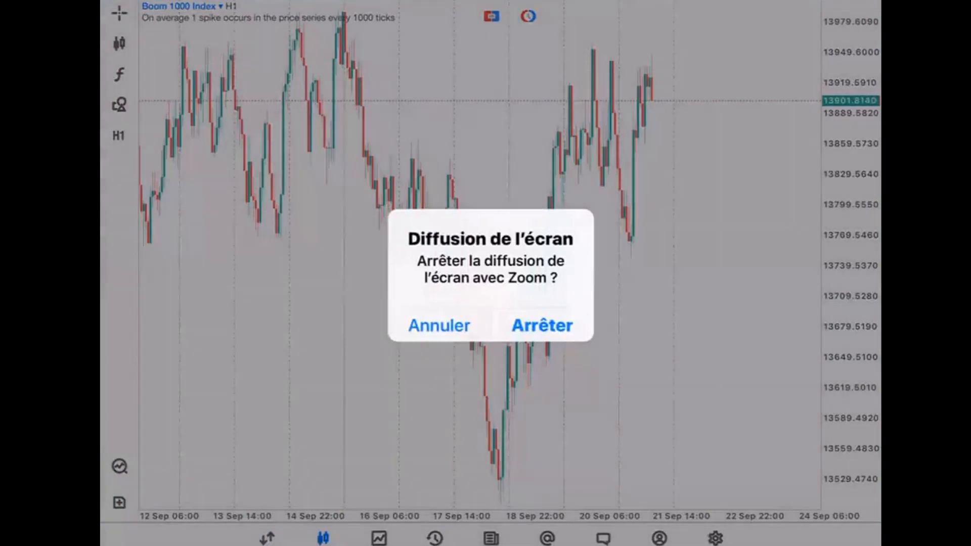
click(439, 325)
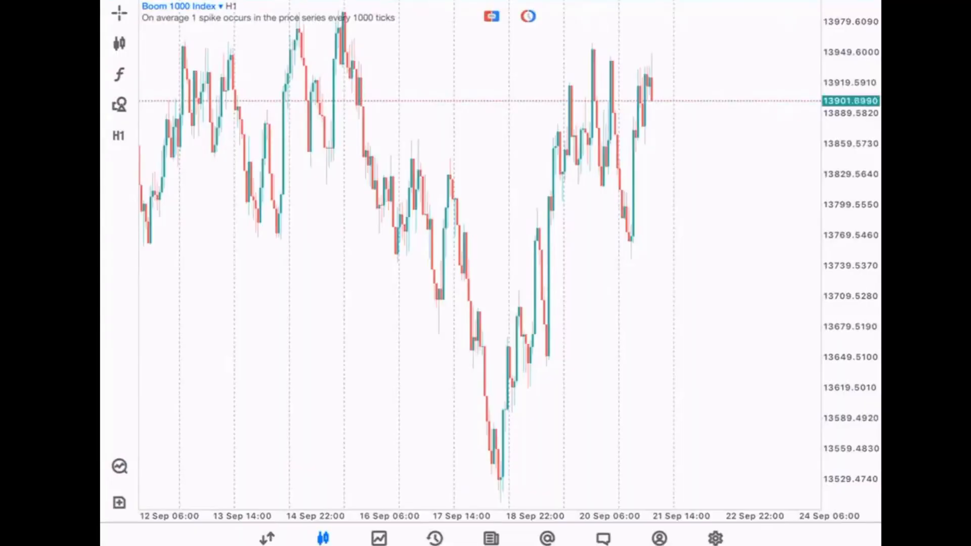
Buy 0.2 lots of Boom 1000 Index at market.
click(179, 7)
click(180, 6)
click(119, 502)
click(320, 263)
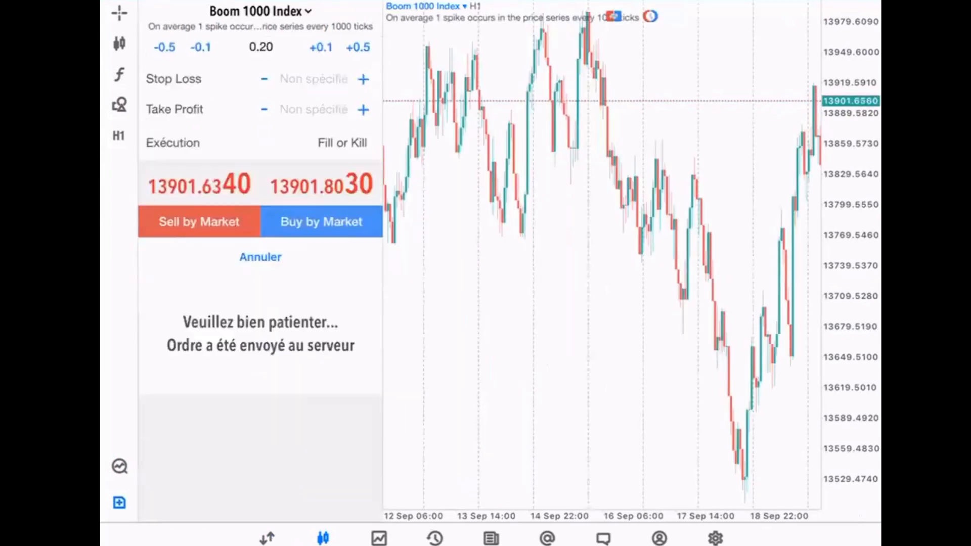
click(357, 17)
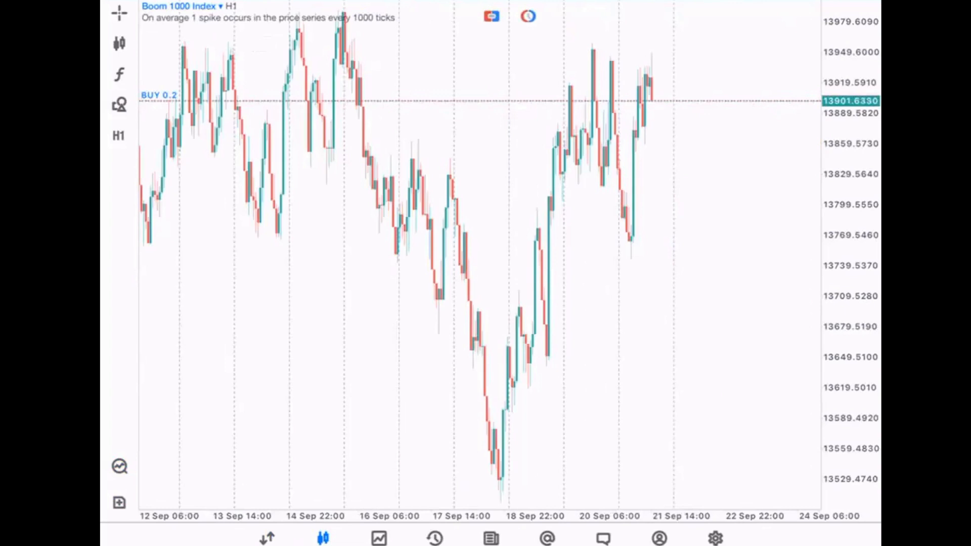
Switch to Crash 500 Index, sell 0.2 lots at market, and show the open positions.
click(179, 6)
click(181, 264)
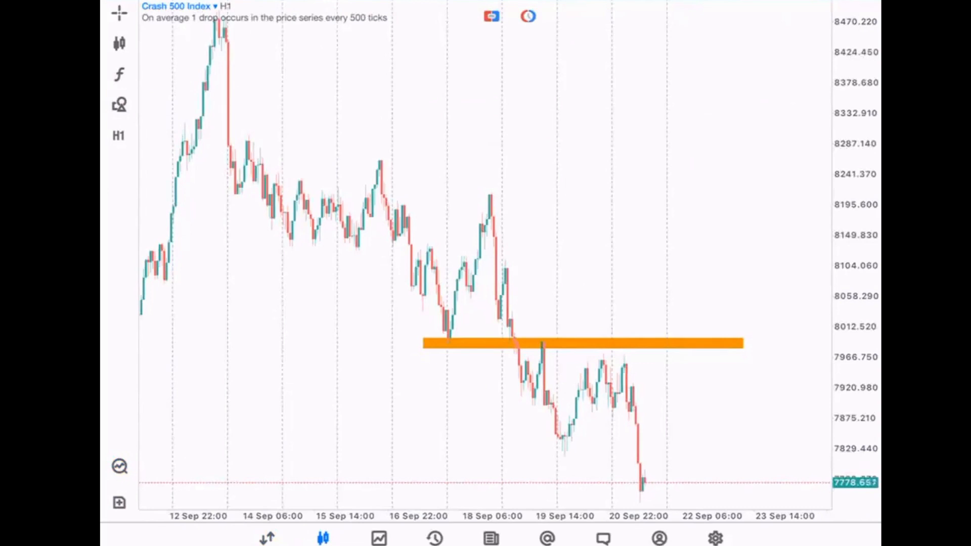
scroll(486, 252, left, 3)
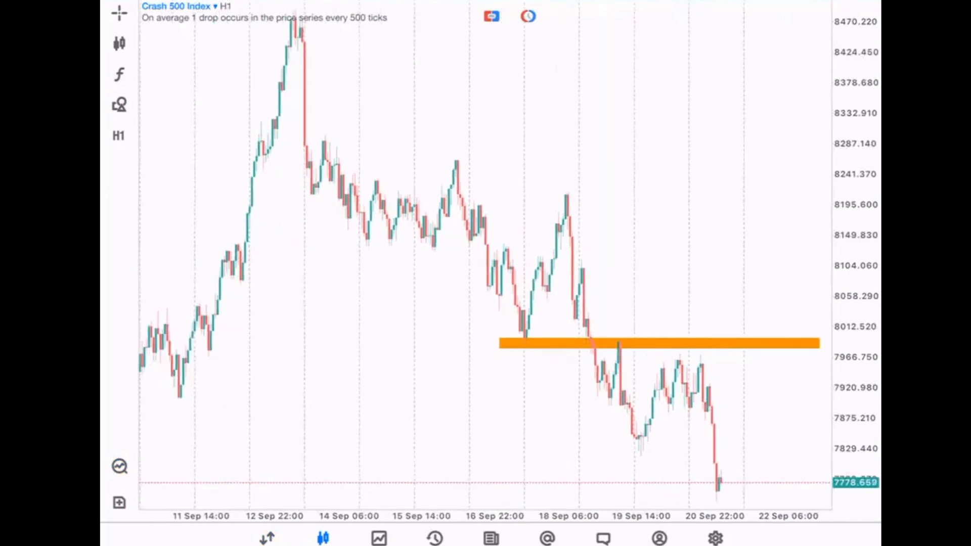
click(119, 502)
click(197, 262)
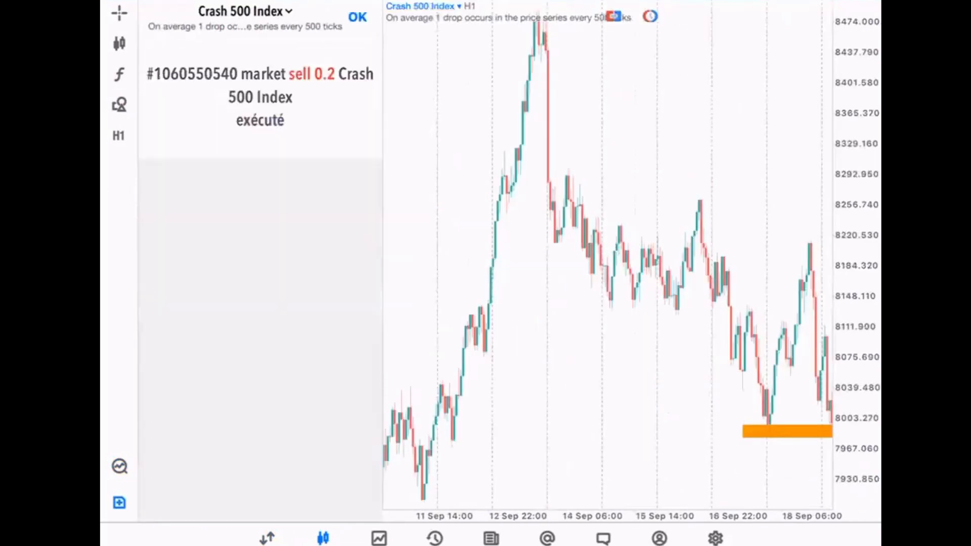
click(357, 17)
scroll(485, 253, right, 3)
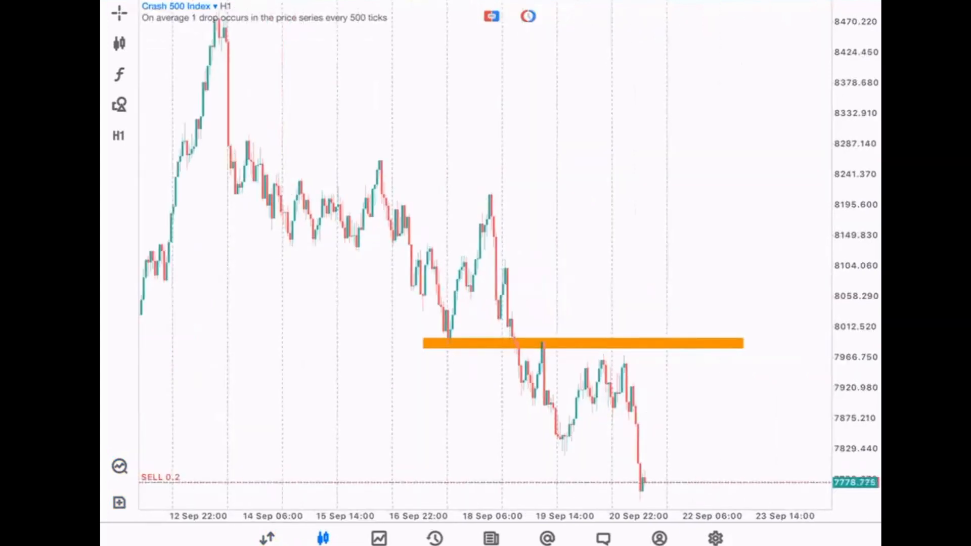
click(379, 539)
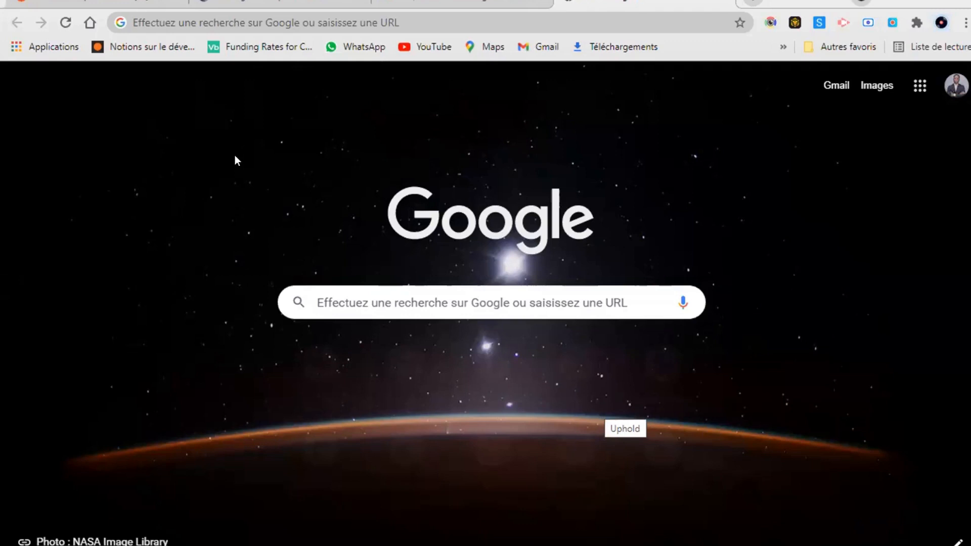
Enter deriv.com in Chrome's address bar using the autocompletion and load the site.
click(267, 14)
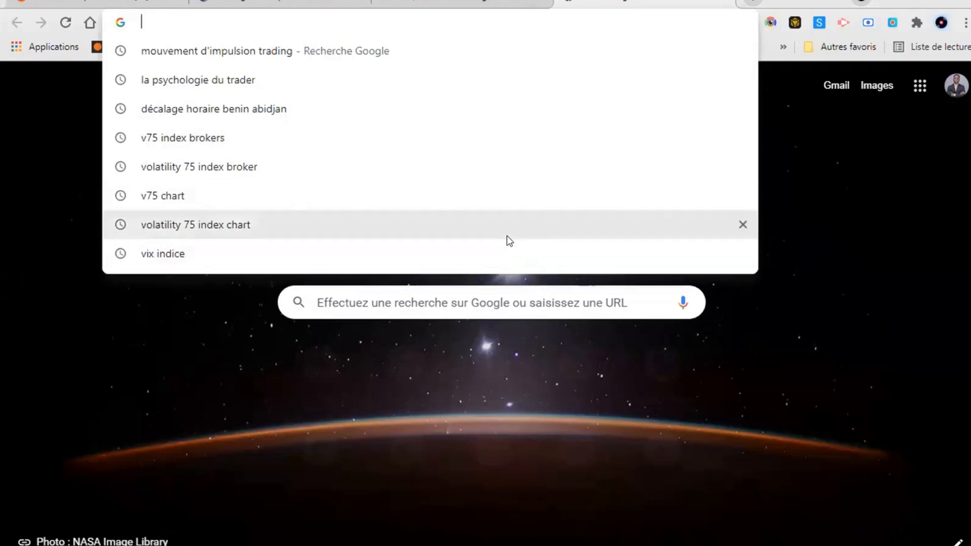
text(deri)
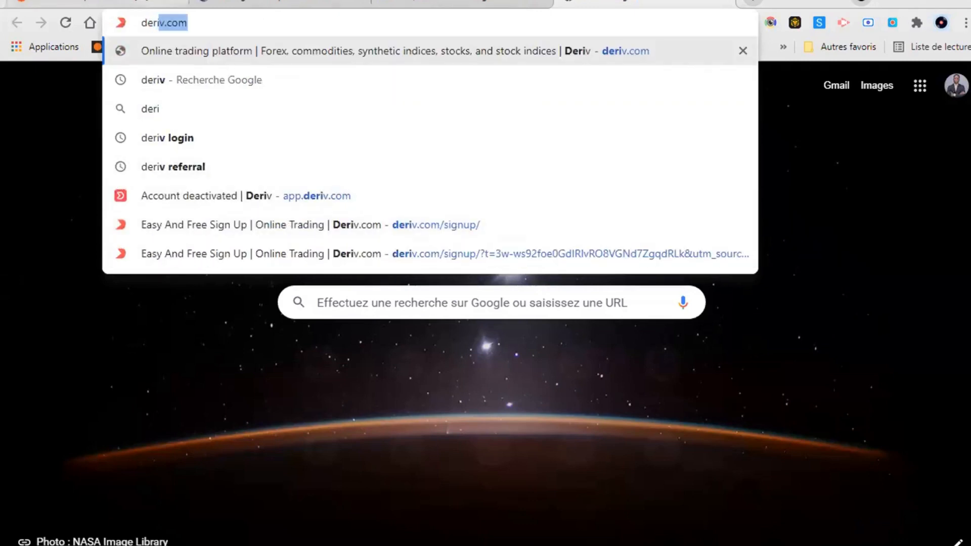
click(223, 28)
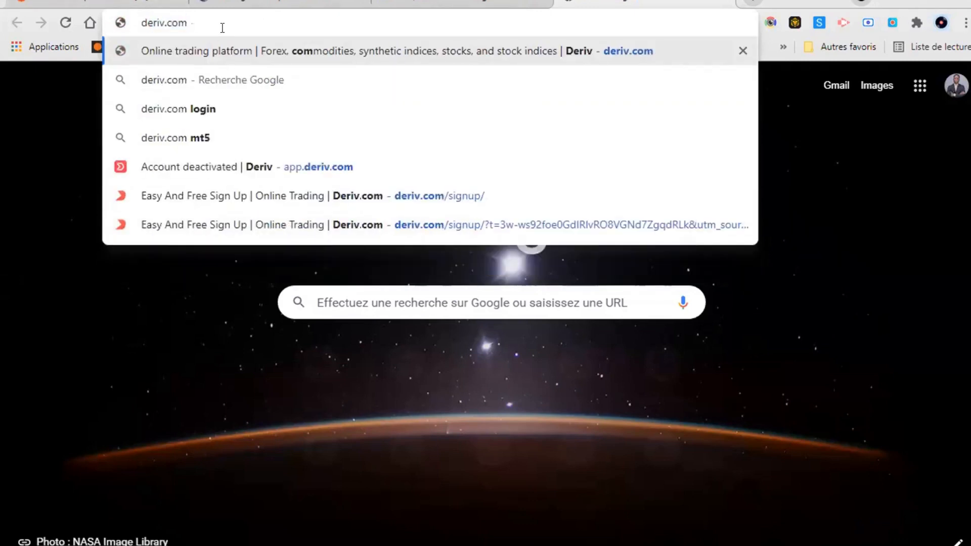
click(262, 56)
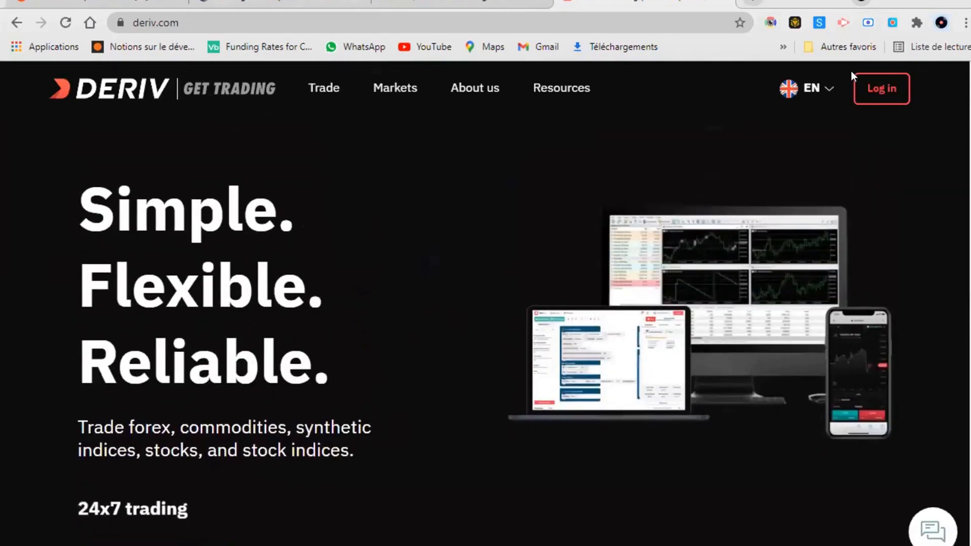
Go from the Deriv homepage via Log in to the Create a new account sign-up form.
click(882, 88)
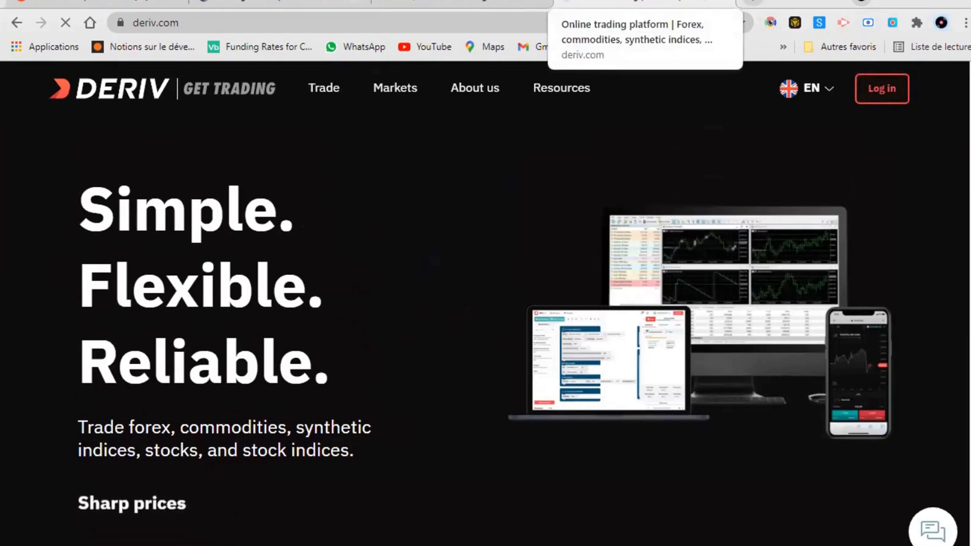
click(877, 94)
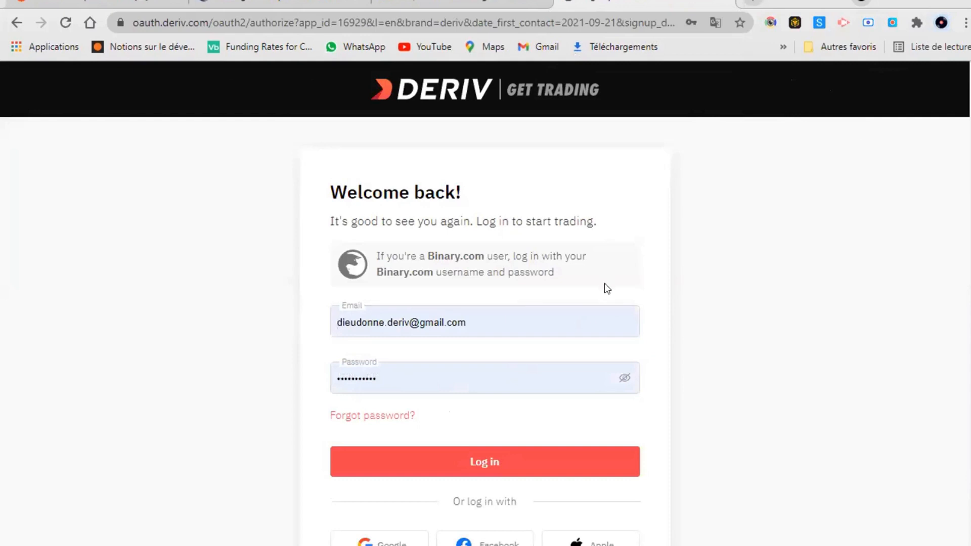
scroll(543, 443, down, 2)
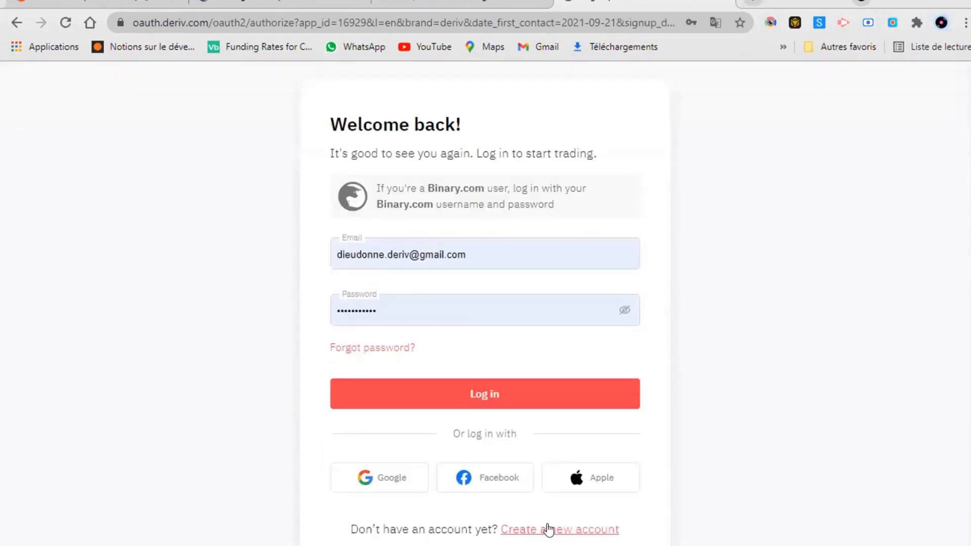
click(567, 532)
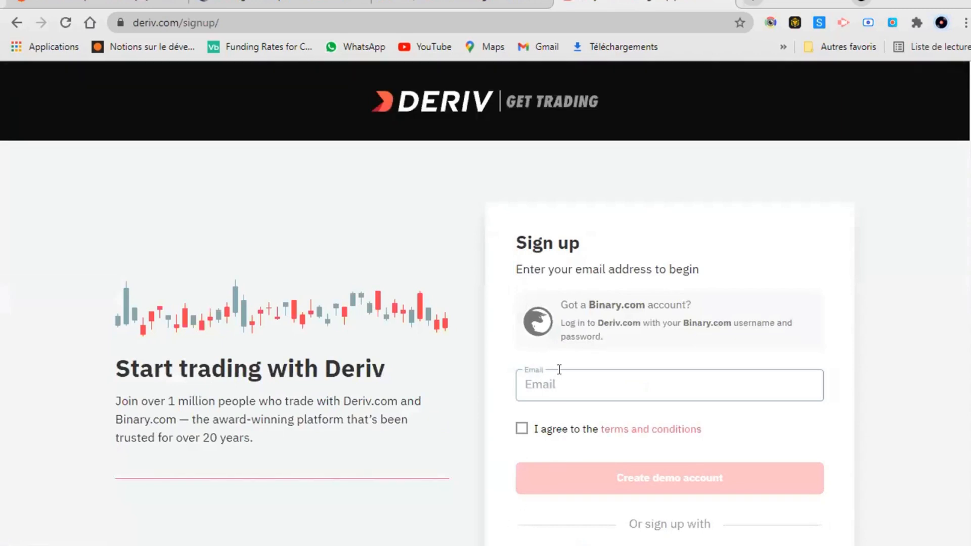
Copy the new account's e-mail address from the Gmail message's recipient details.
key(ctrl+v)
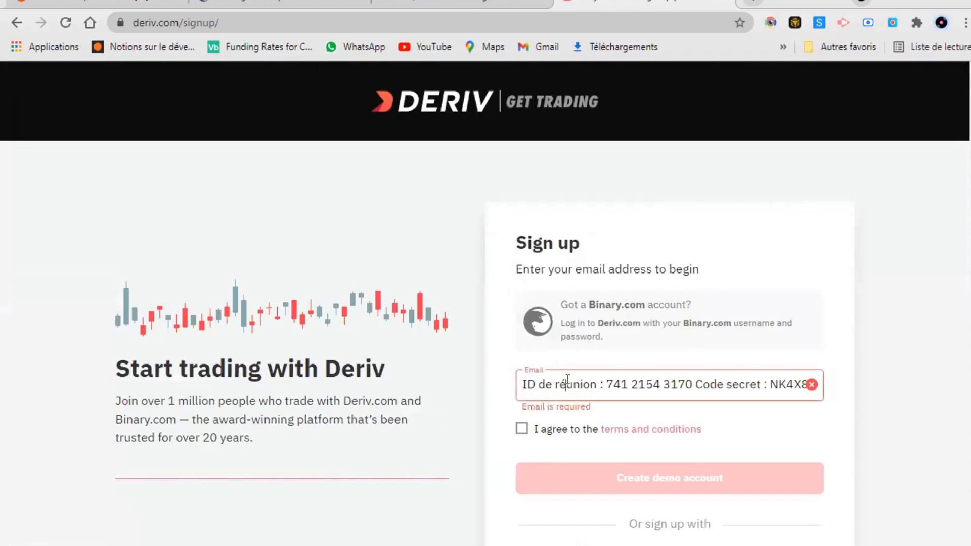
double_click(569, 384)
click(422, 4)
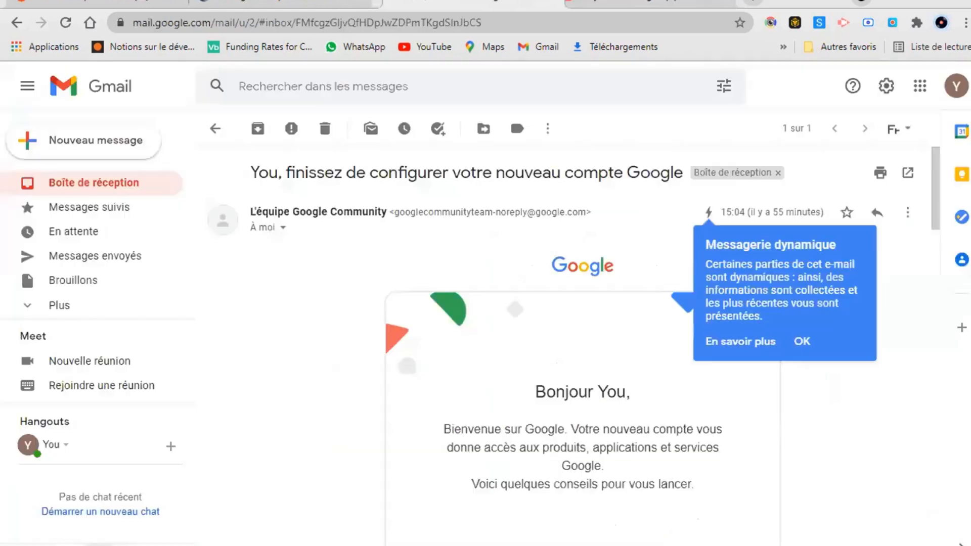
click(283, 227)
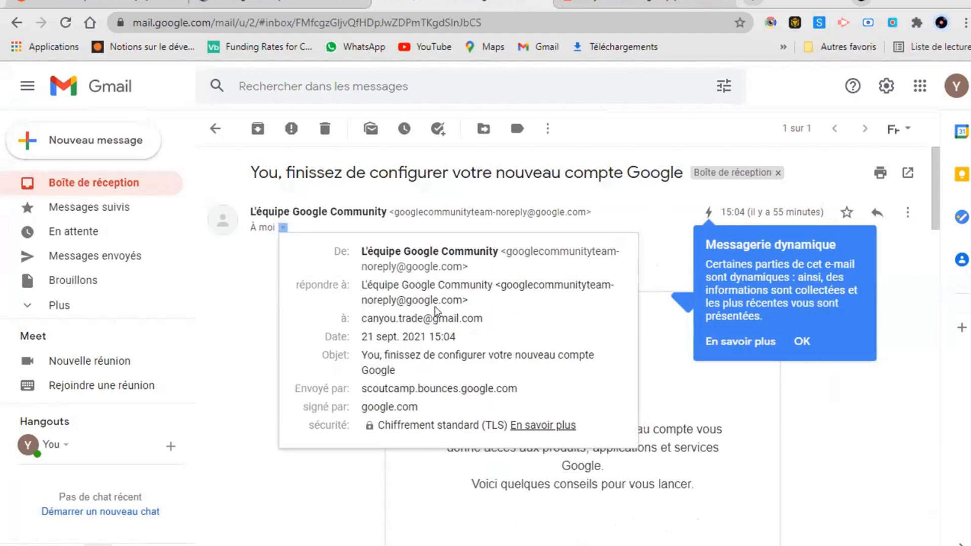
double_click(403, 318)
triple_click(400, 318)
right_click(400, 321)
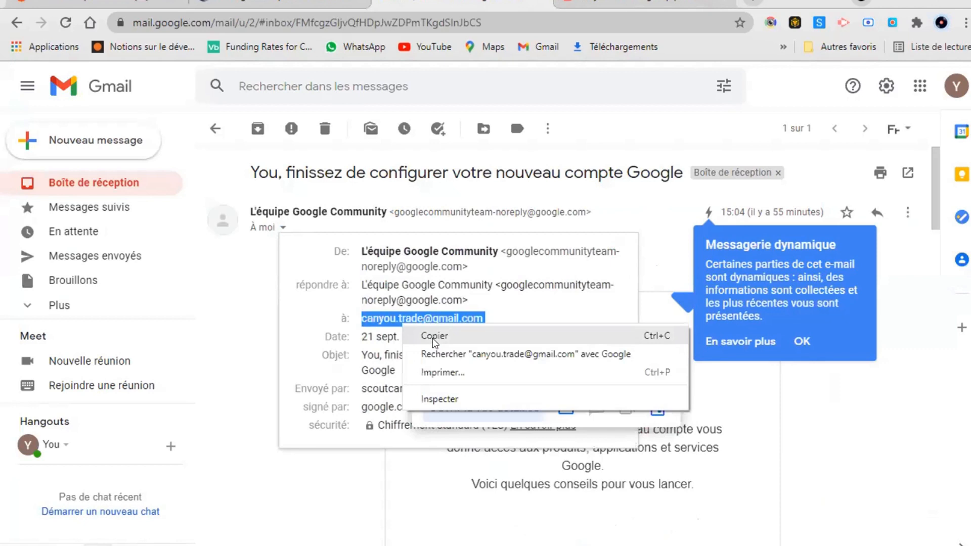
click(432, 337)
Replace the Email field with the copied address, tick 'I agree', and create the demo account.
click(589, 3)
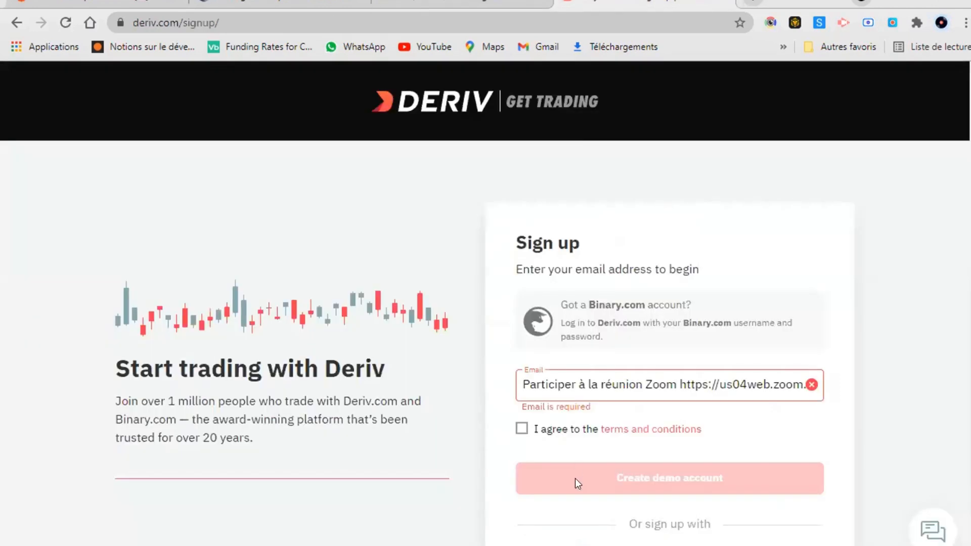
double_click(571, 383)
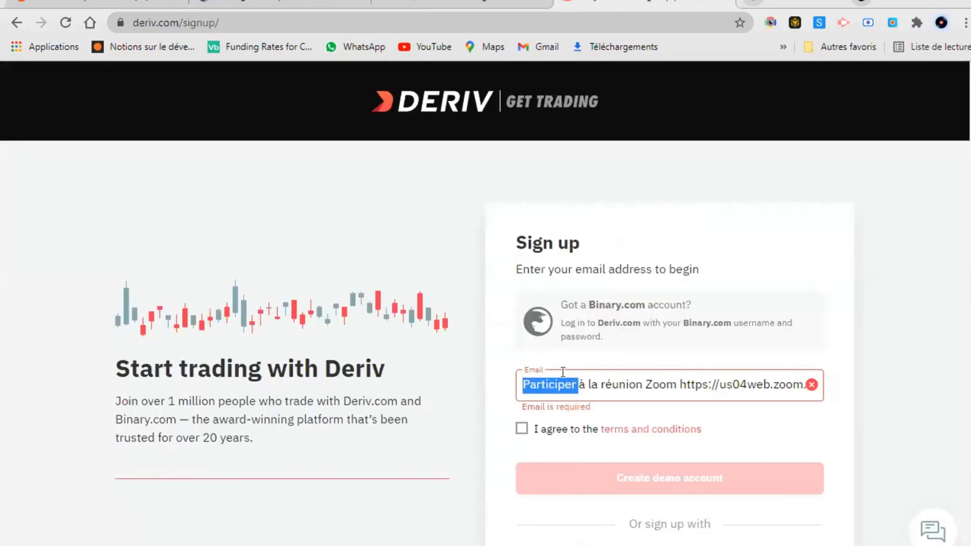
key(ctrl+a)
key(ctrl+v)
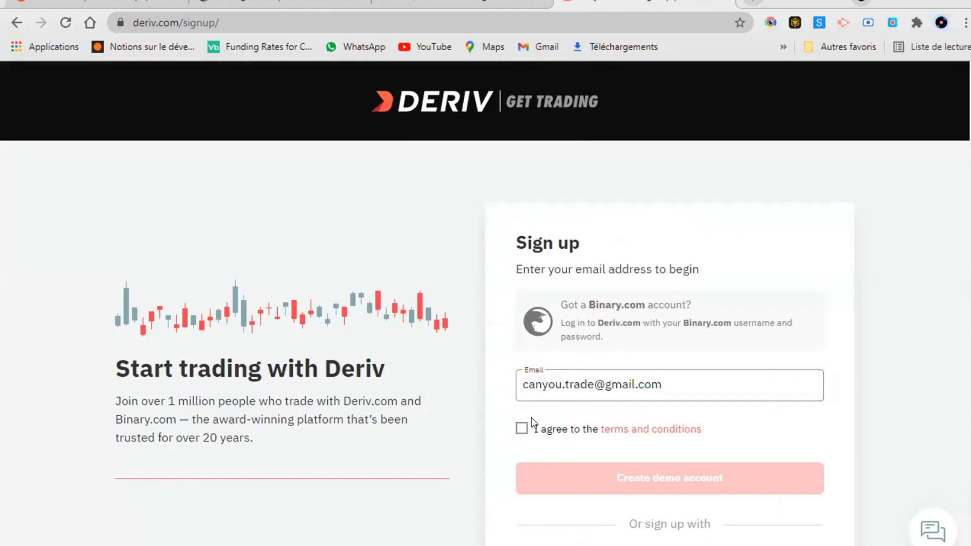
click(520, 428)
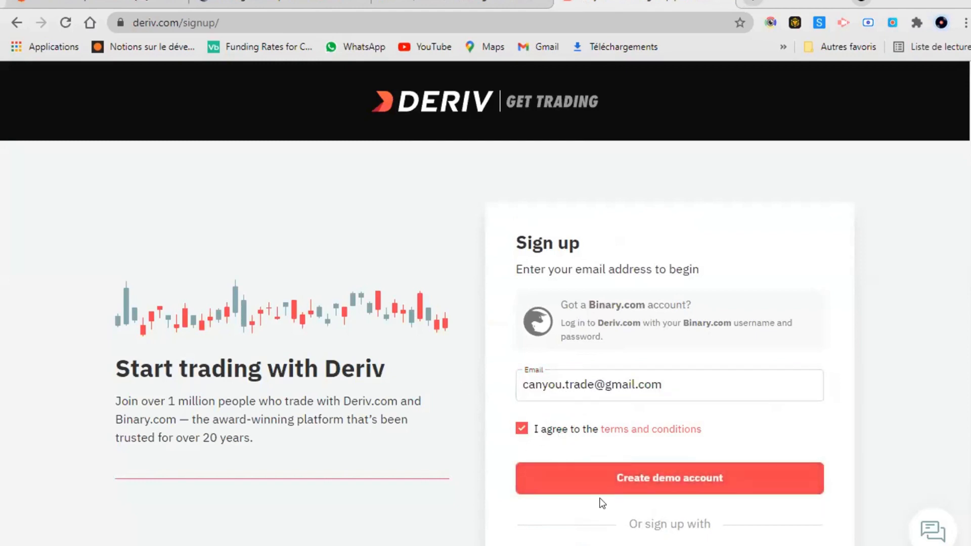
scroll(607, 501, down, 1)
click(617, 404)
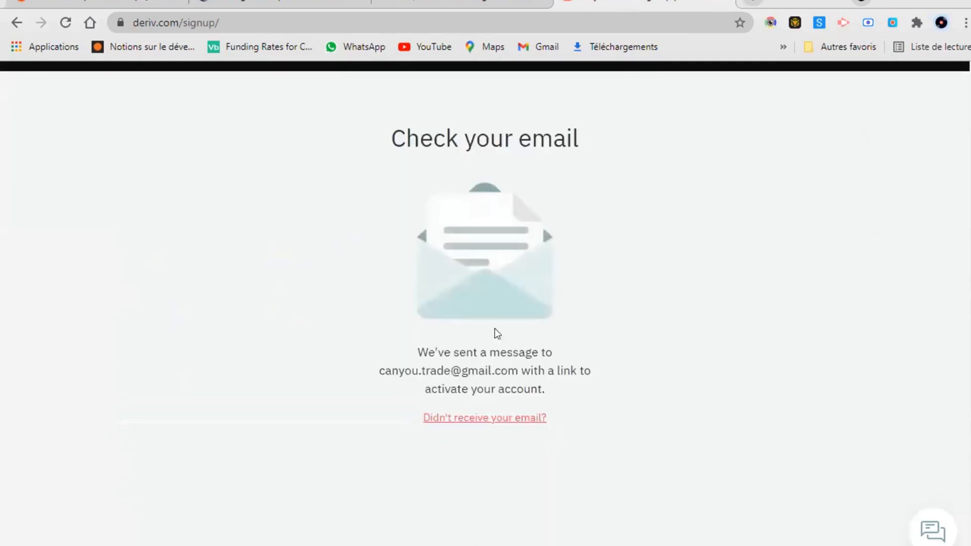
Open the Deriv.com email from the Gmail inbox and follow its Verify my email link.
click(450, 4)
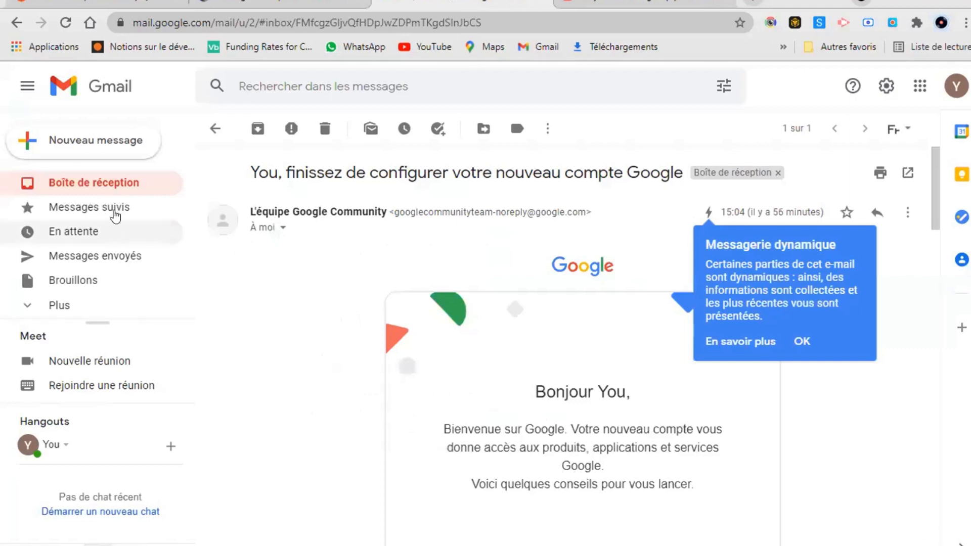
click(126, 185)
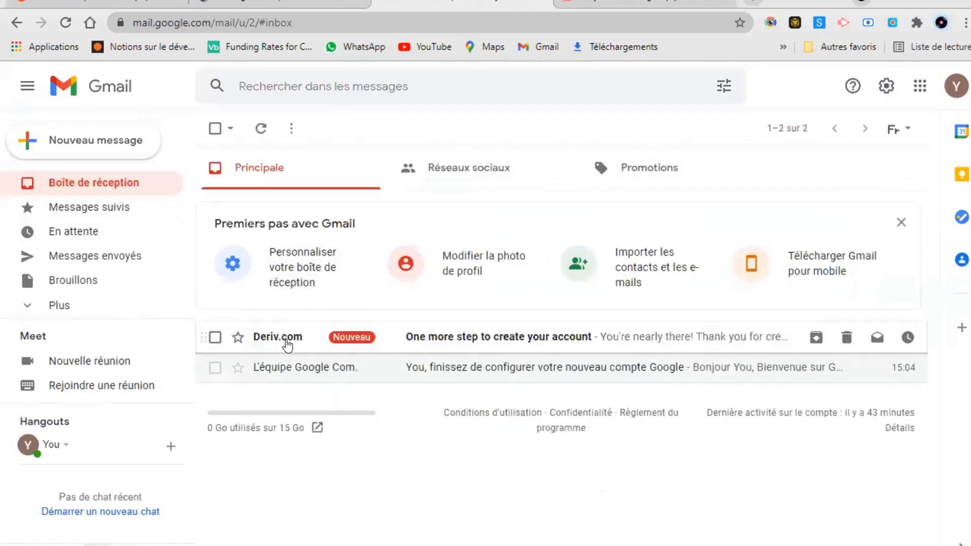
click(327, 340)
scroll(502, 423, down, 3)
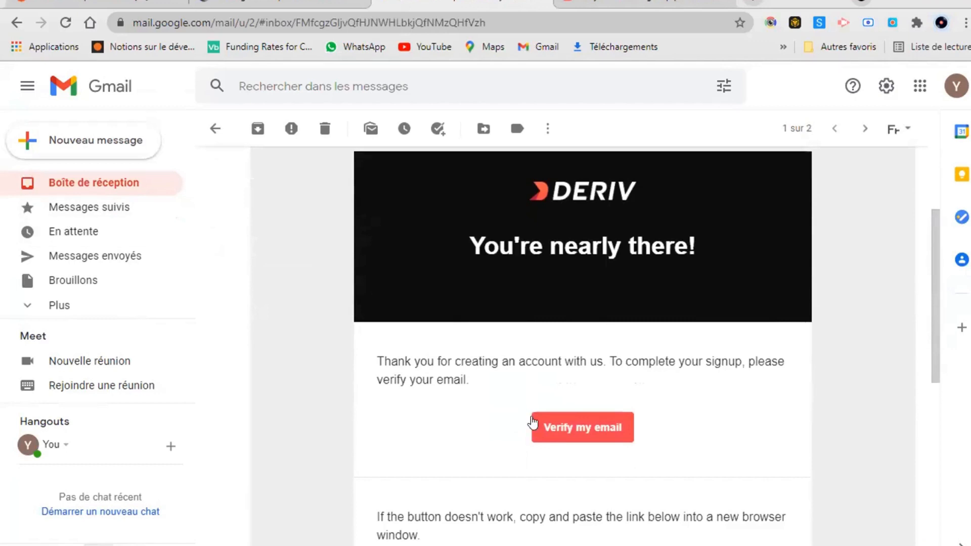
click(554, 438)
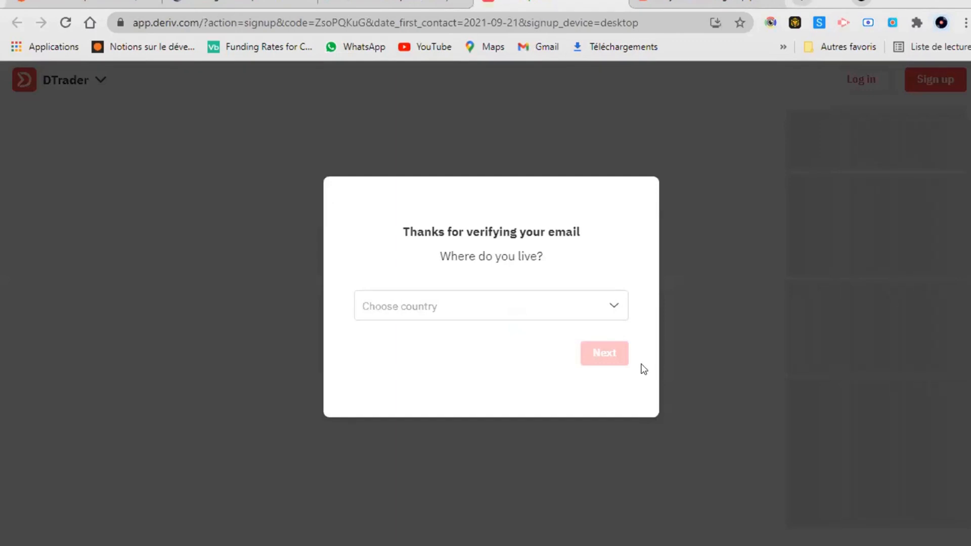
Choose Benin as the country of residence by searching 'be', then continue.
click(604, 309)
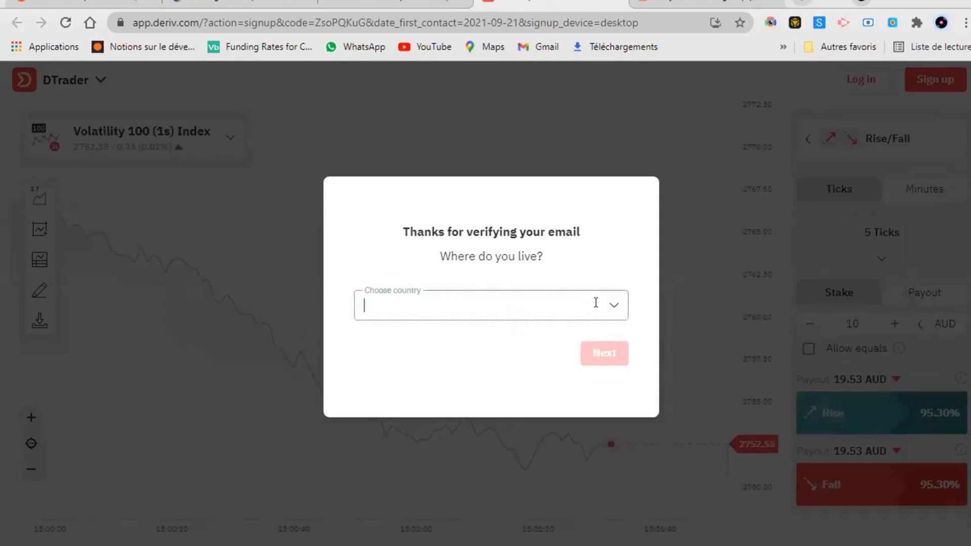
text(be)
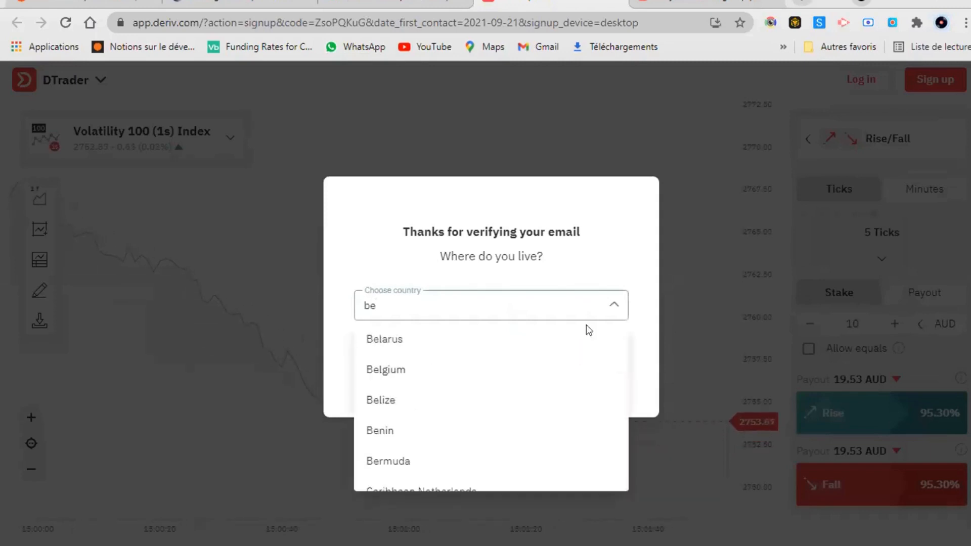
click(481, 432)
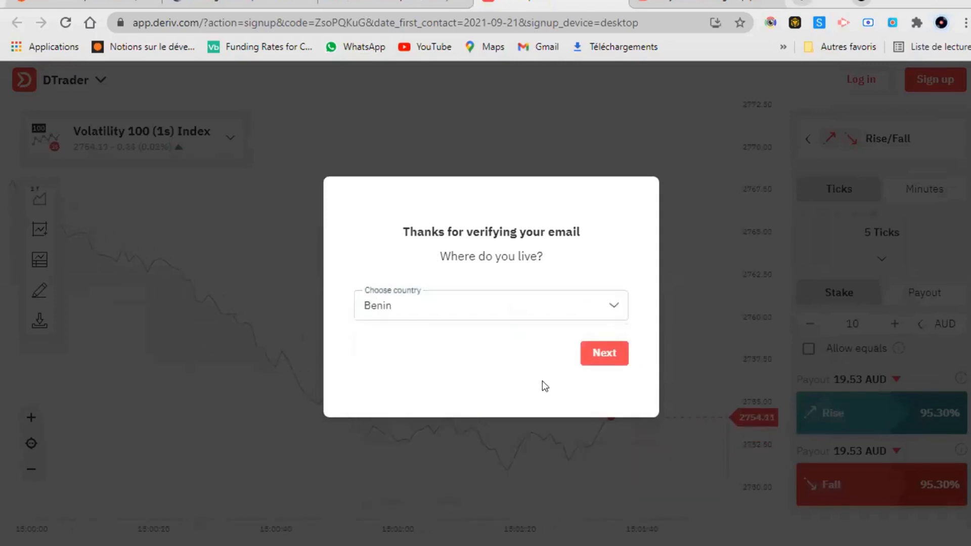
click(601, 357)
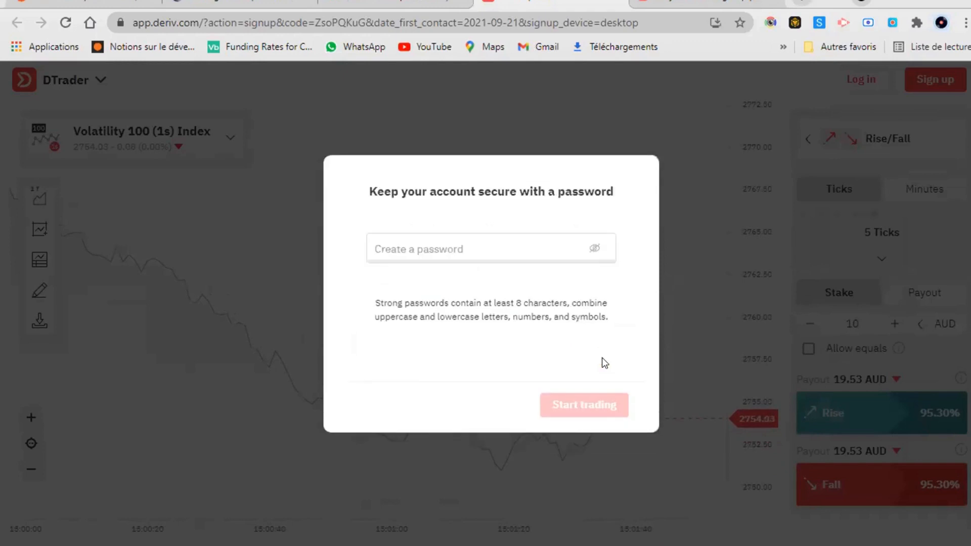
Paste the copied address as the password, reveal it, and delete its e-mail domain part.
click(436, 251)
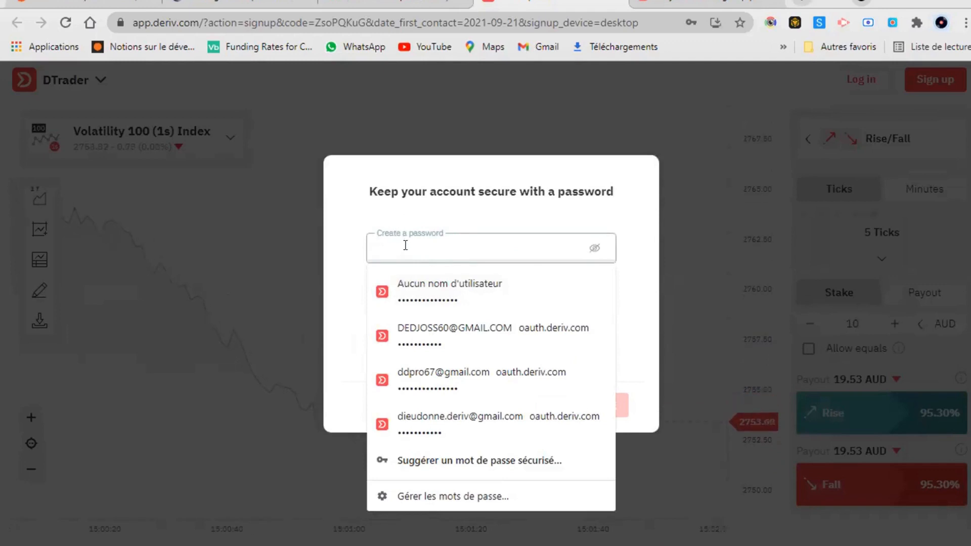
key(ctrl+v)
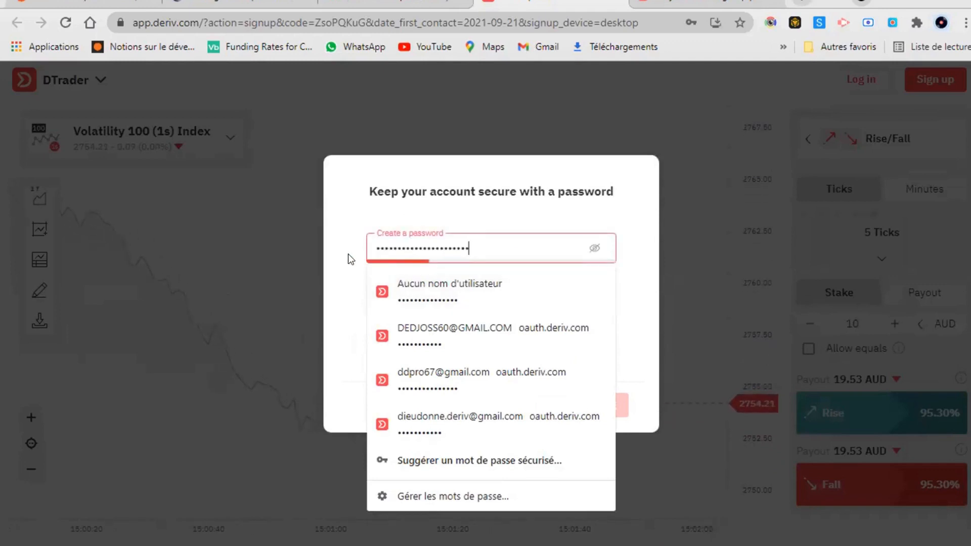
click(348, 254)
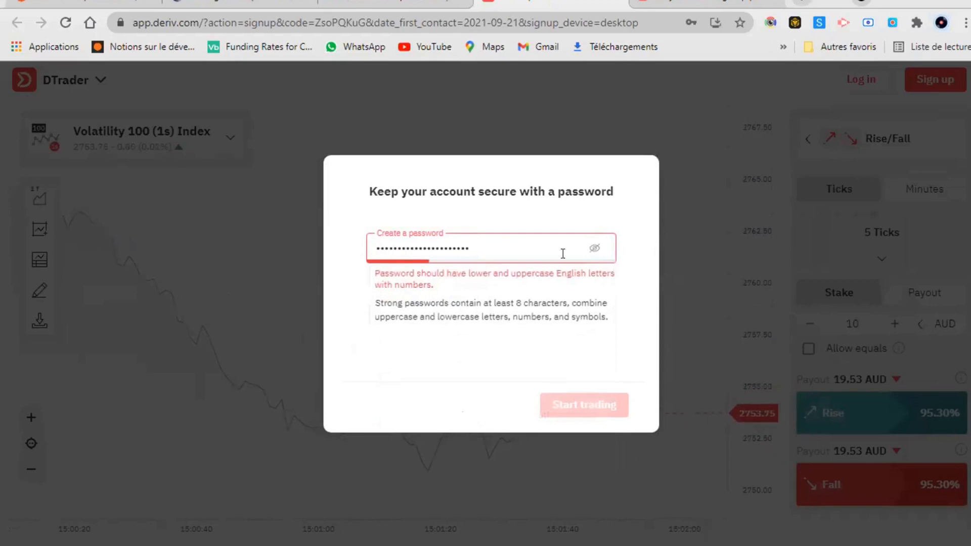
click(595, 248)
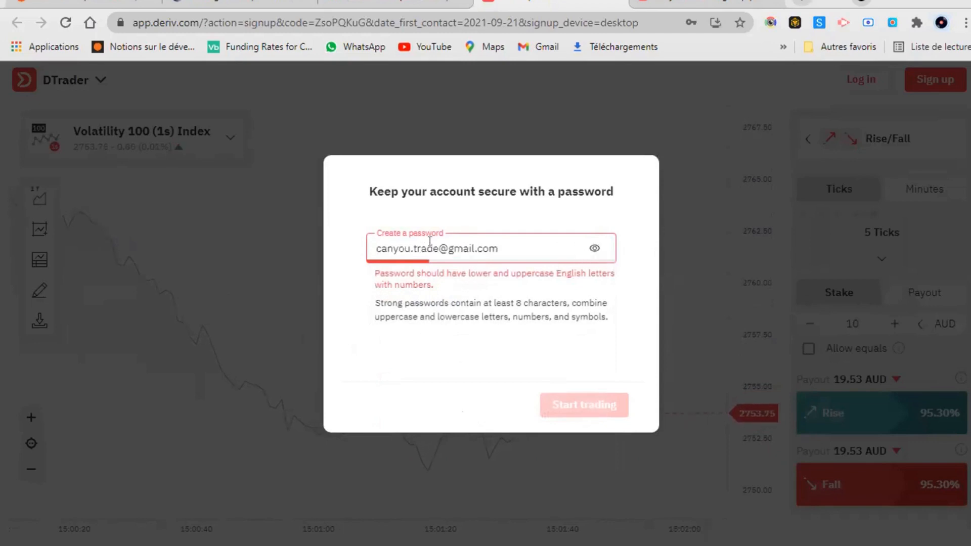
drag(452, 250, 496, 253)
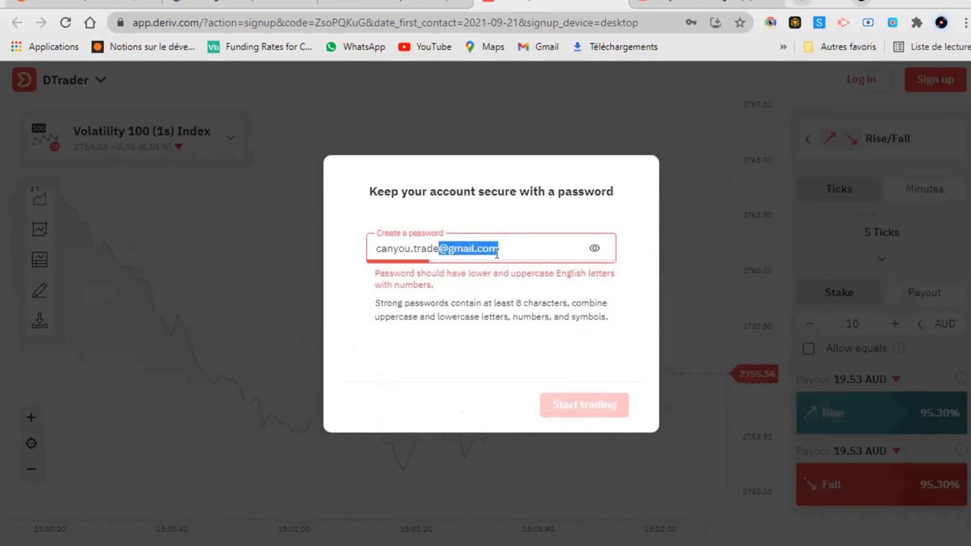
key(BackSpace)
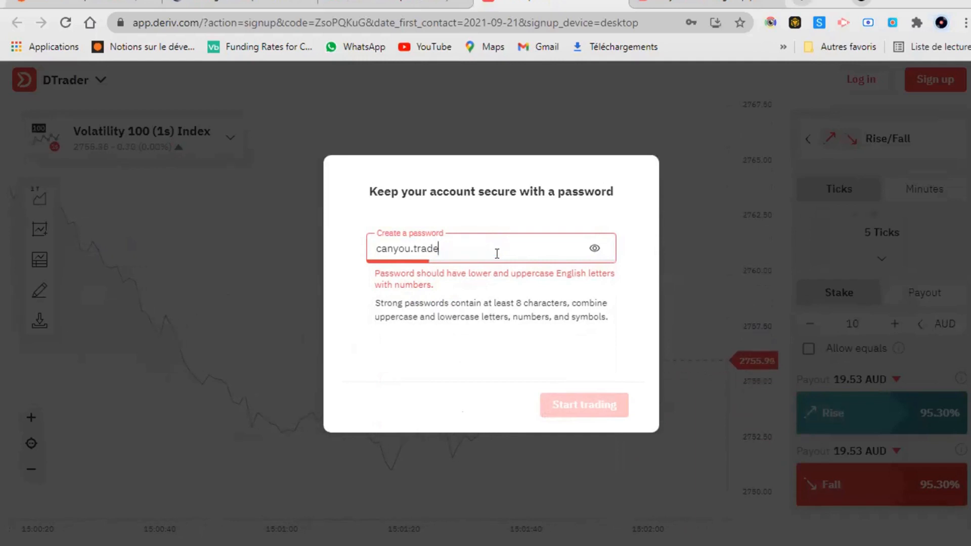
key(ctrl+a)
click(555, 326)
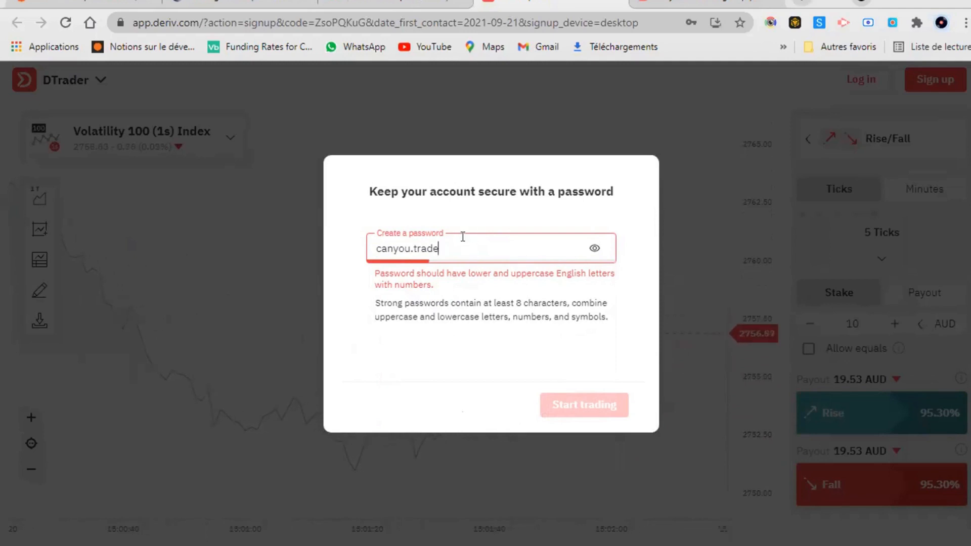
Append a 9, capitalise the first letter to 'C', and submit the password.
text(94)
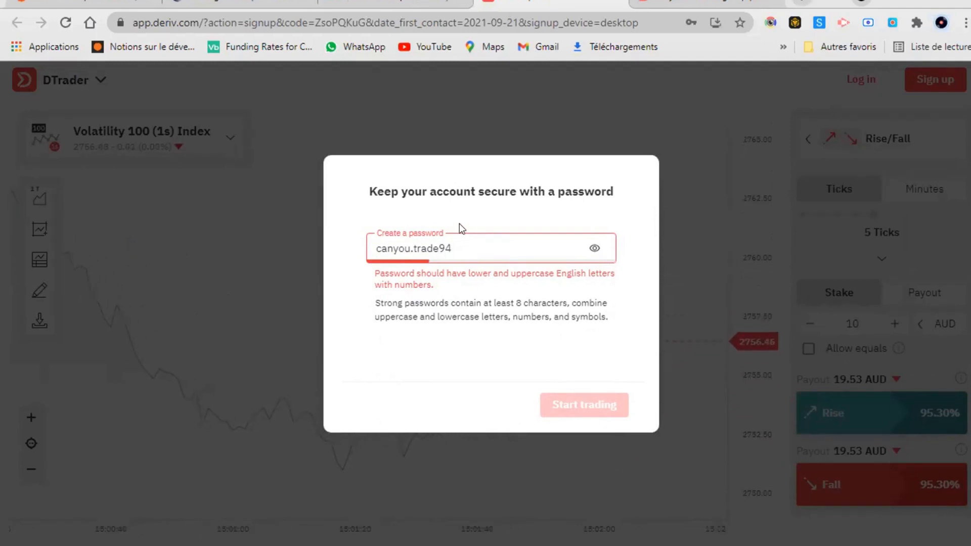
key(ctrl+a)
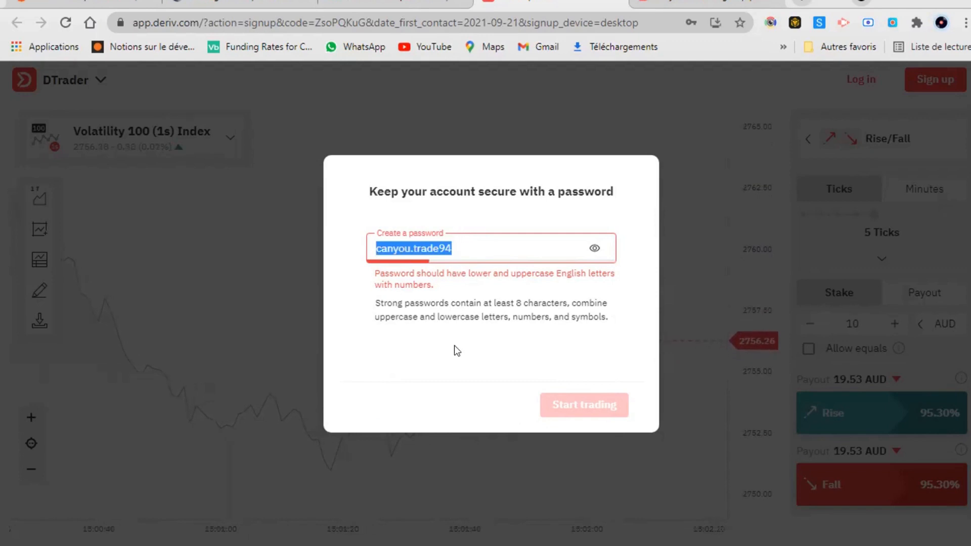
click(454, 349)
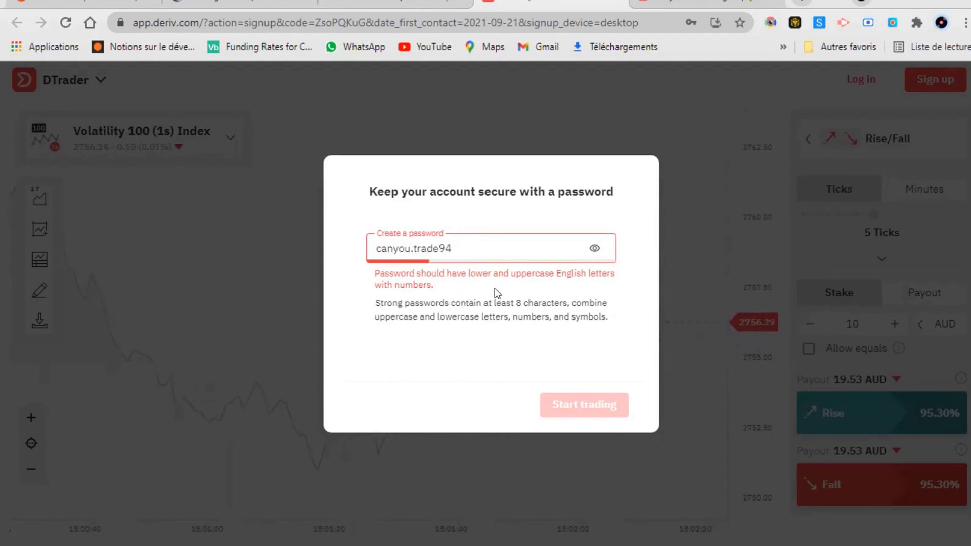
click(379, 251)
key(BackSpace)
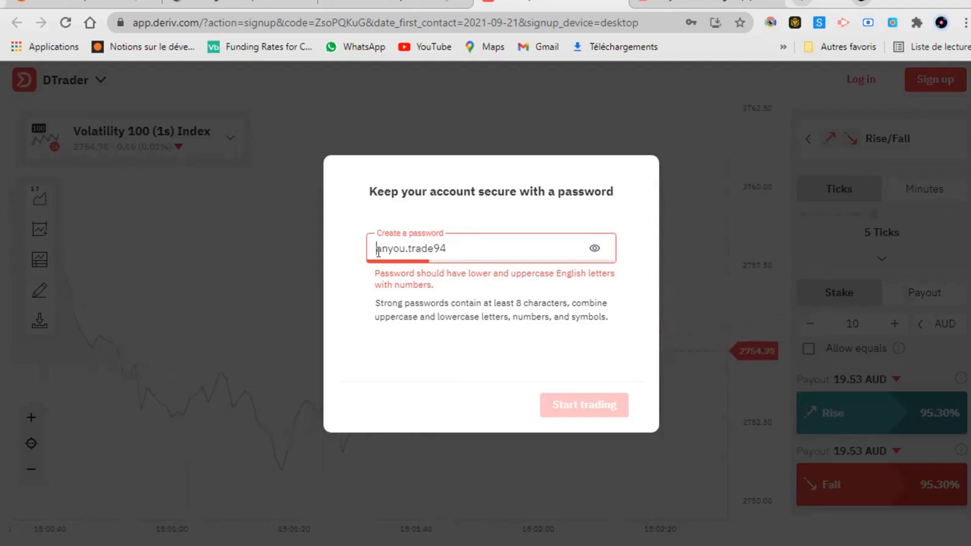
text(C)
double_click(378, 251)
triple_click(379, 251)
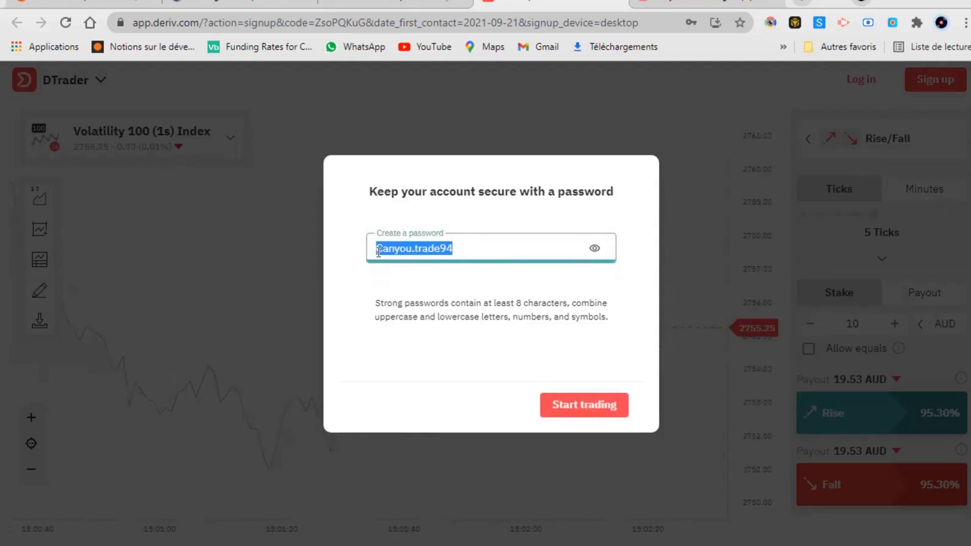
click(387, 354)
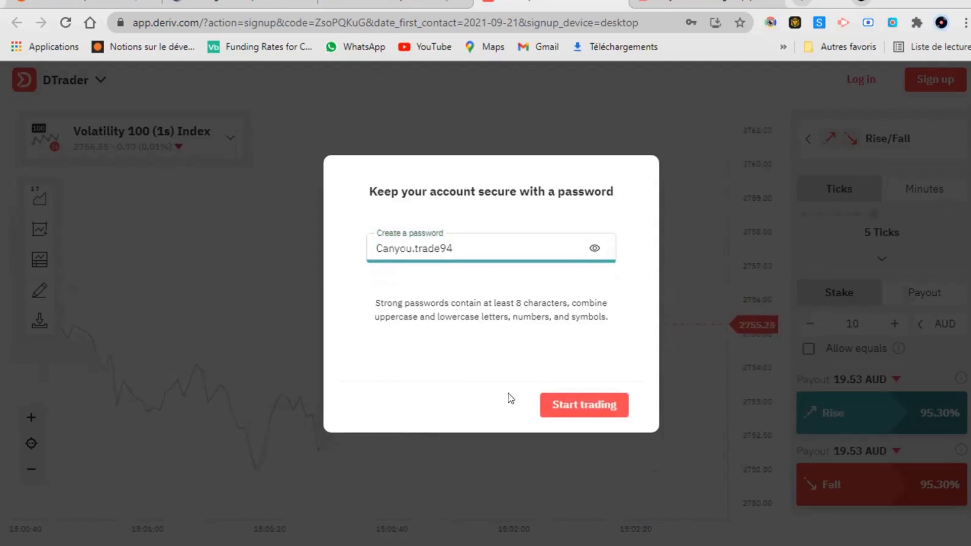
click(551, 412)
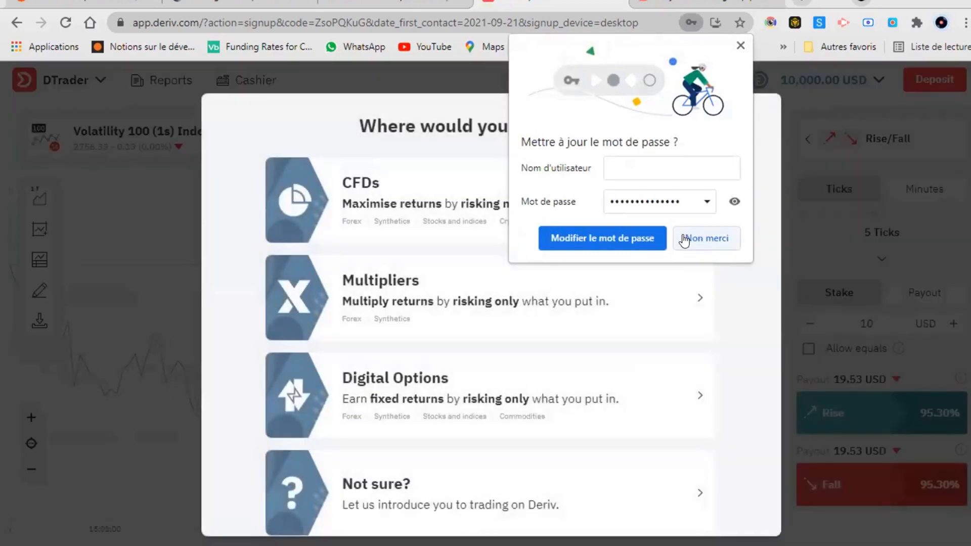
Decline Chrome's password update with 'Non merci' and start with CFDs.
click(685, 238)
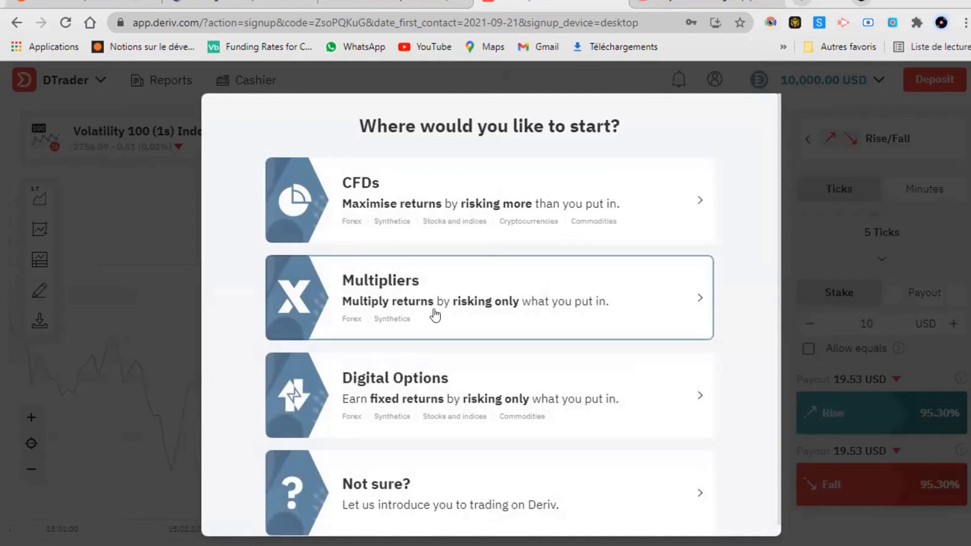
click(412, 231)
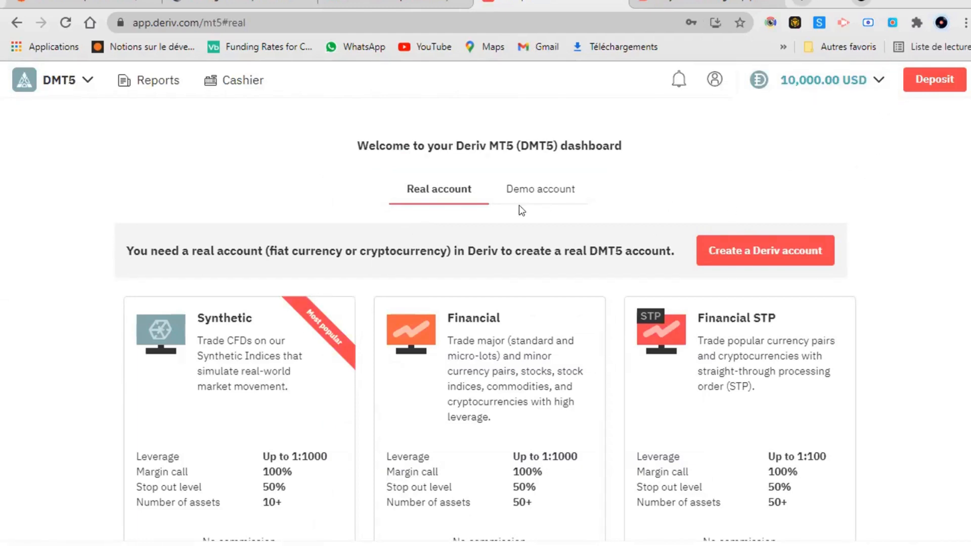
Compare the Demo and Real account types, then choose to create a real Deriv account.
scroll(447, 269, down, 3)
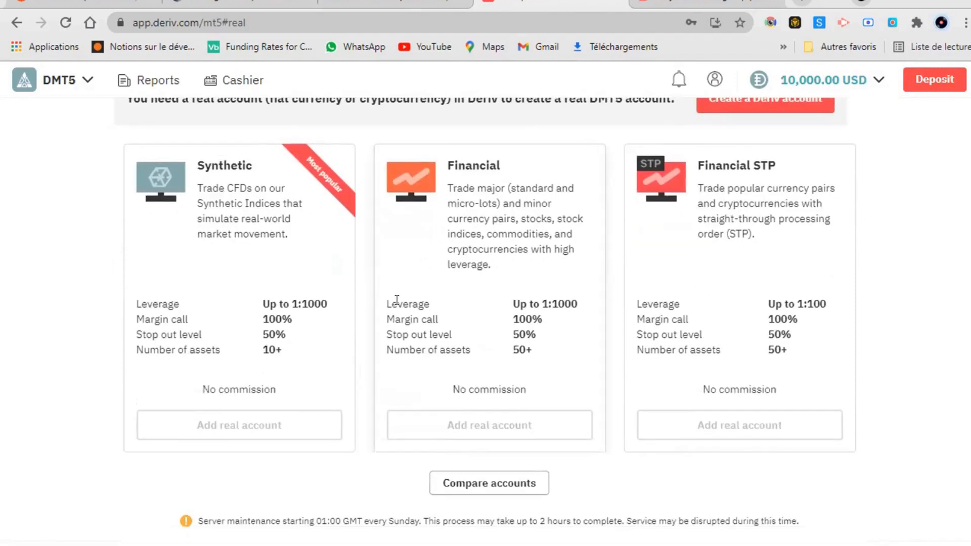
scroll(414, 312, up, 2)
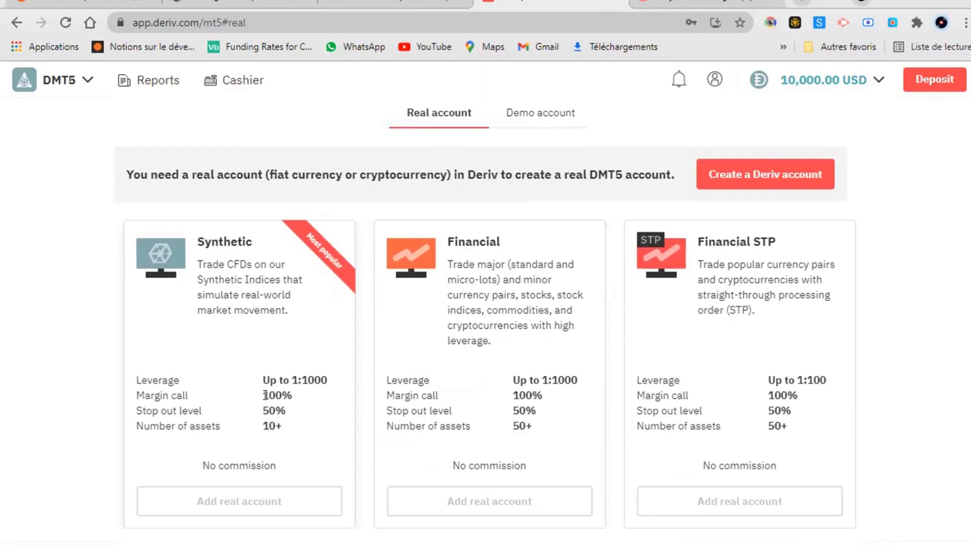
click(526, 126)
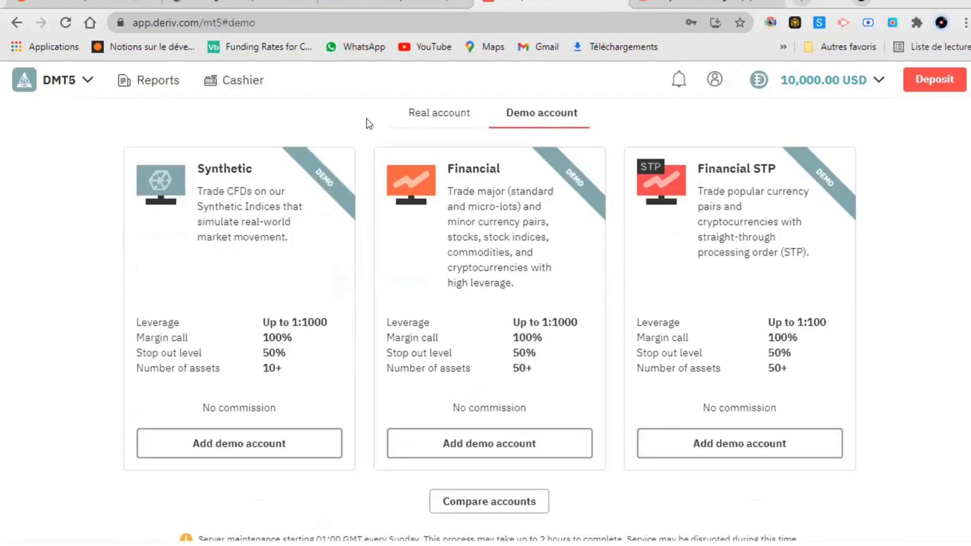
click(410, 115)
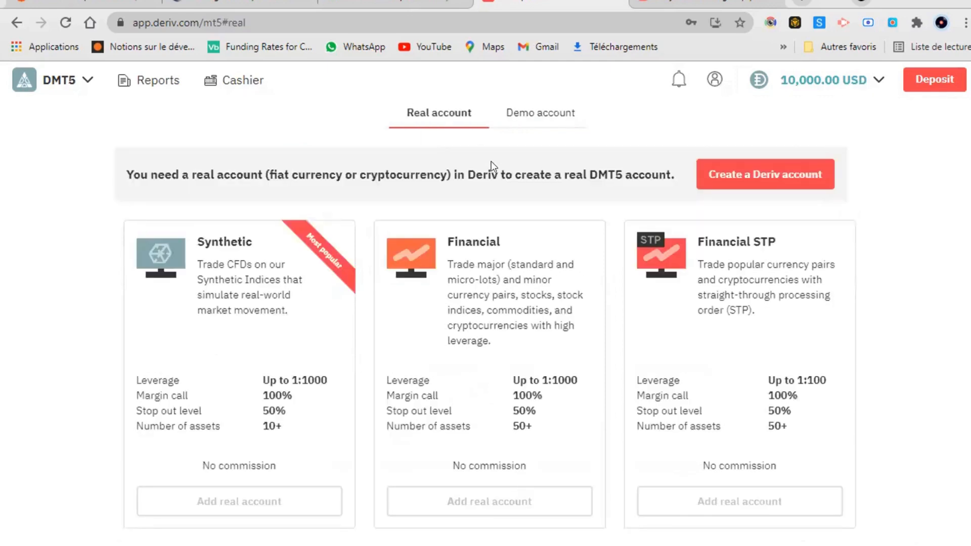
scroll(337, 282, down, 5)
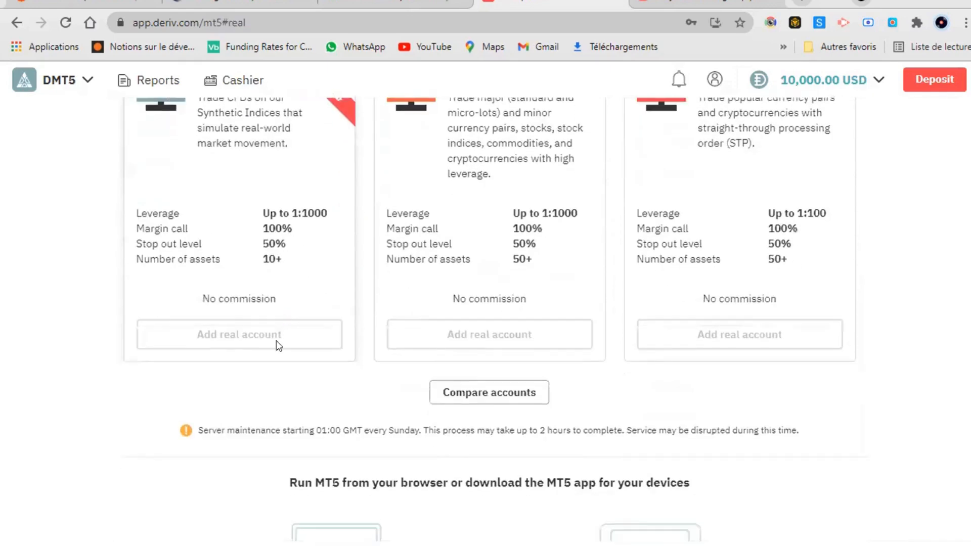
scroll(269, 269, up, 3)
scroll(265, 256, up, 4)
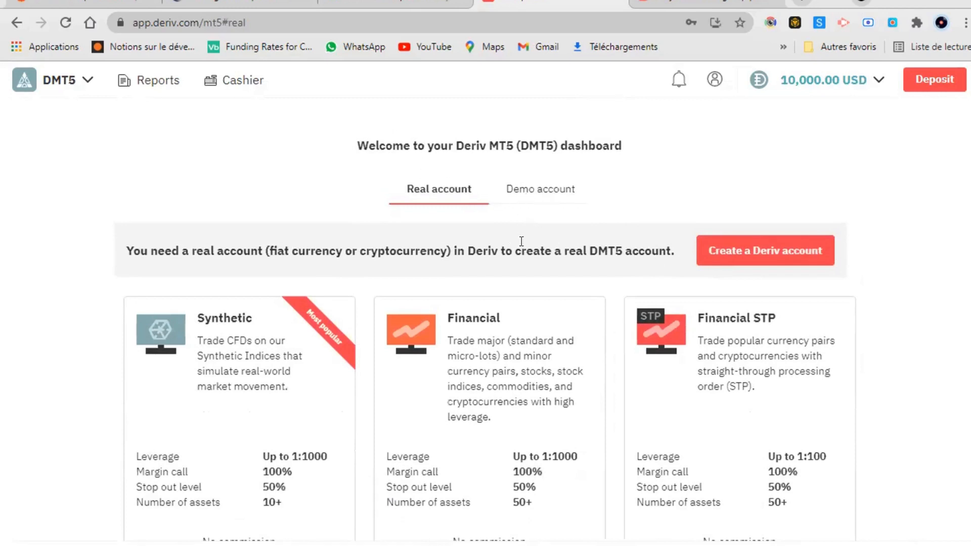
click(728, 251)
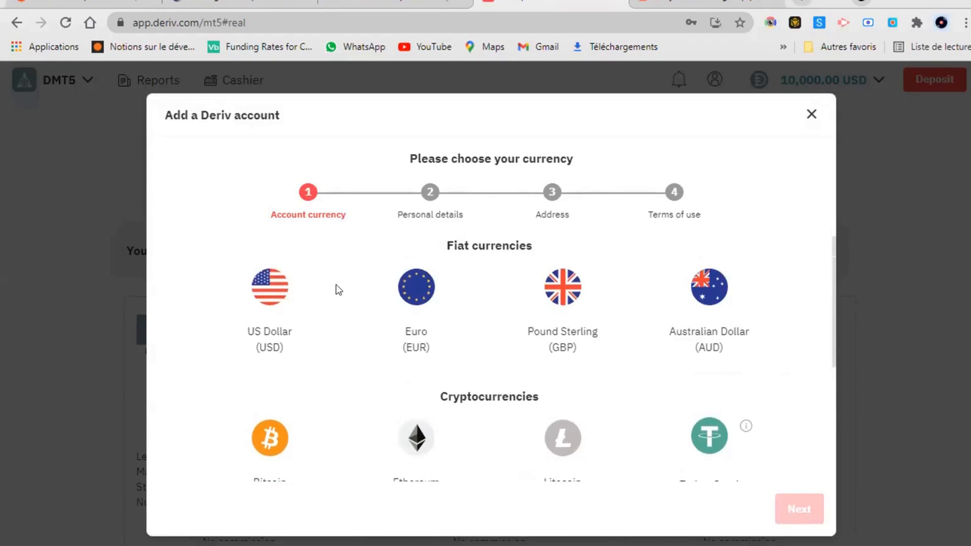
Select US Dollar (USD) as the account currency and go to personal details.
click(286, 317)
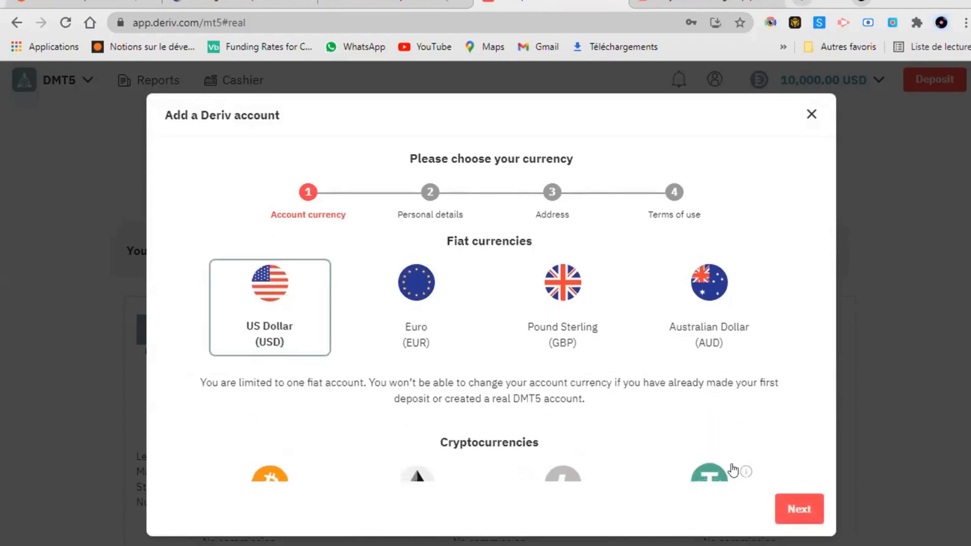
scroll(728, 455, down, 3)
scroll(728, 448, down, 1)
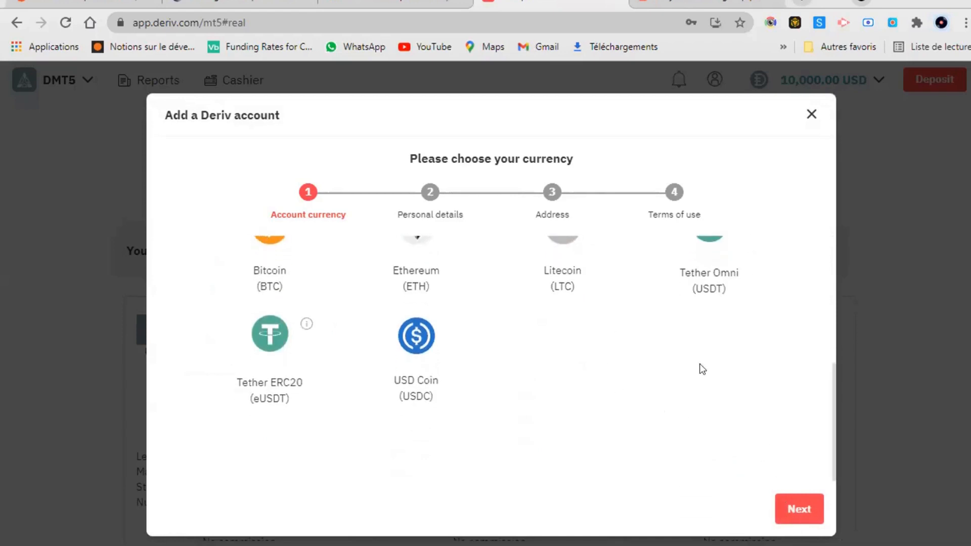
scroll(515, 360, up, 3)
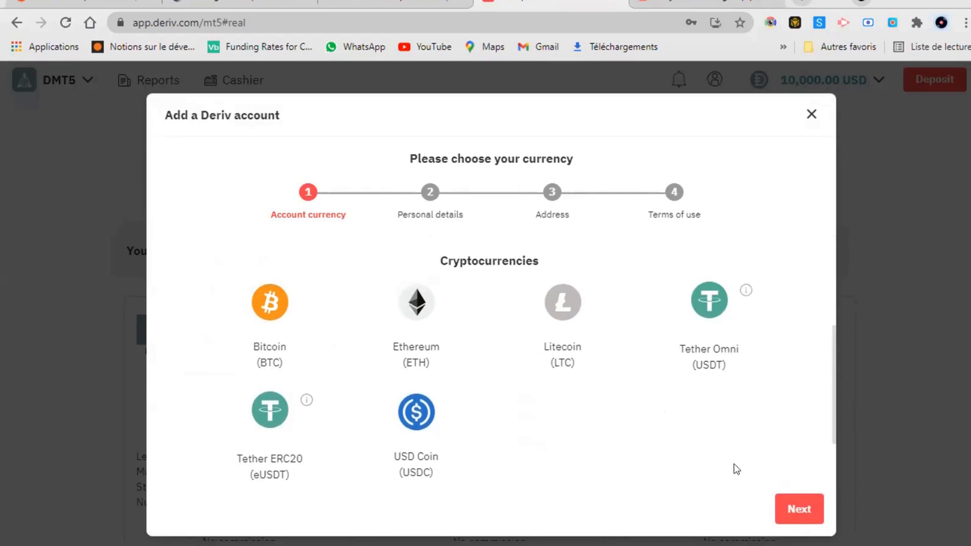
scroll(733, 464, down, 2)
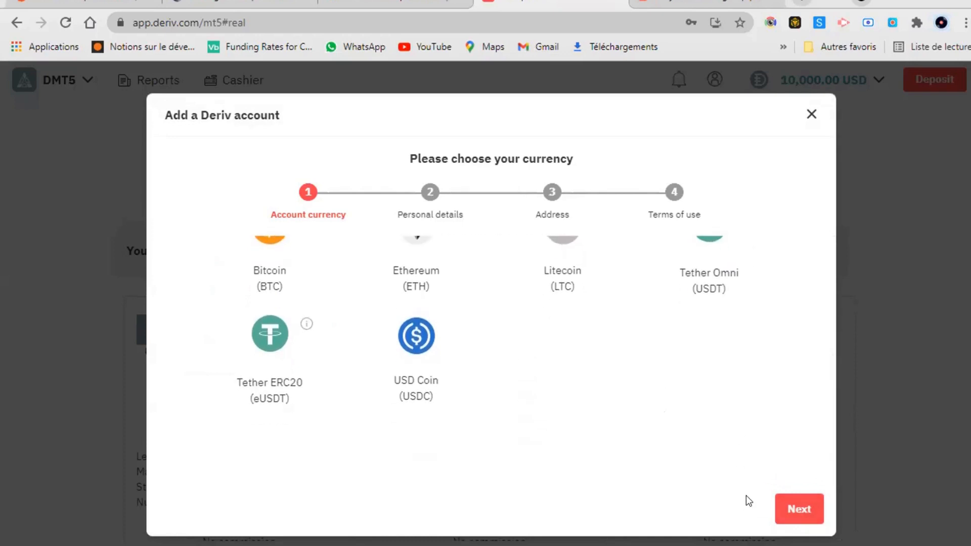
click(794, 512)
Fill first name, last name and phone from a Chrome autofill entry.
click(414, 285)
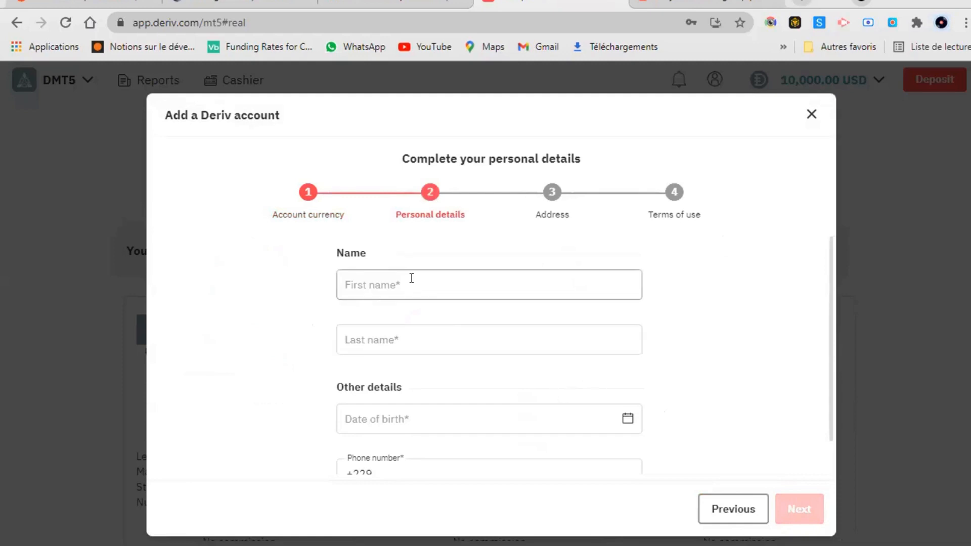
click(430, 326)
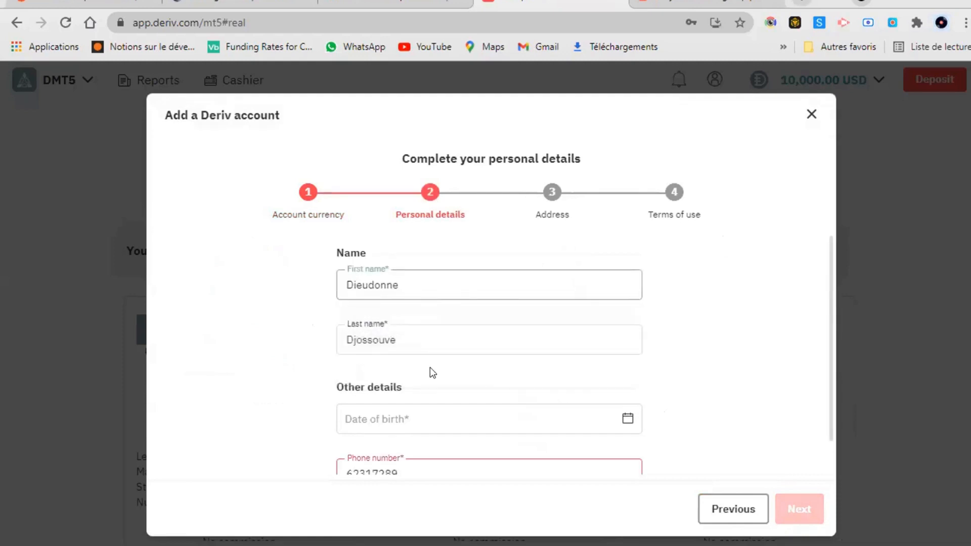
scroll(427, 384, down, 1)
click(427, 393)
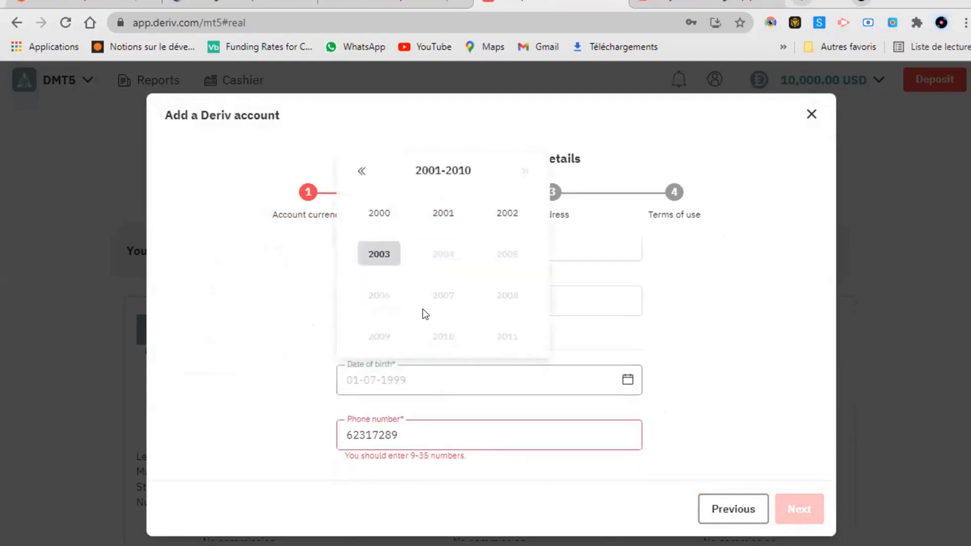
click(381, 254)
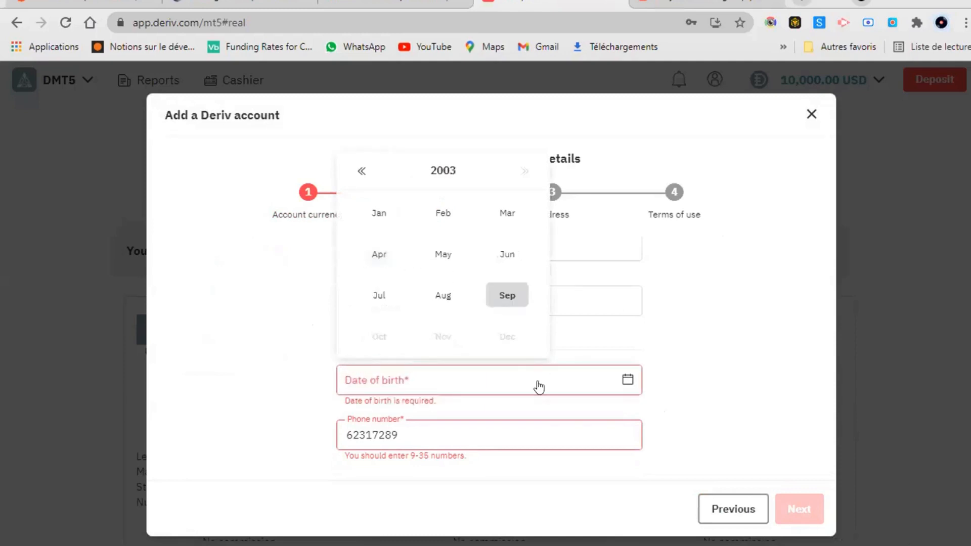
click(443, 296)
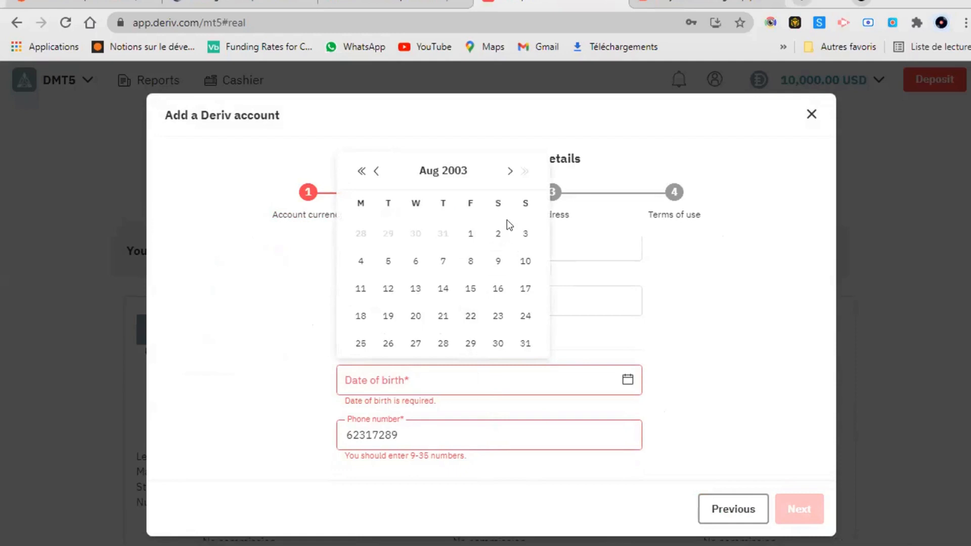
click(510, 172)
click(522, 434)
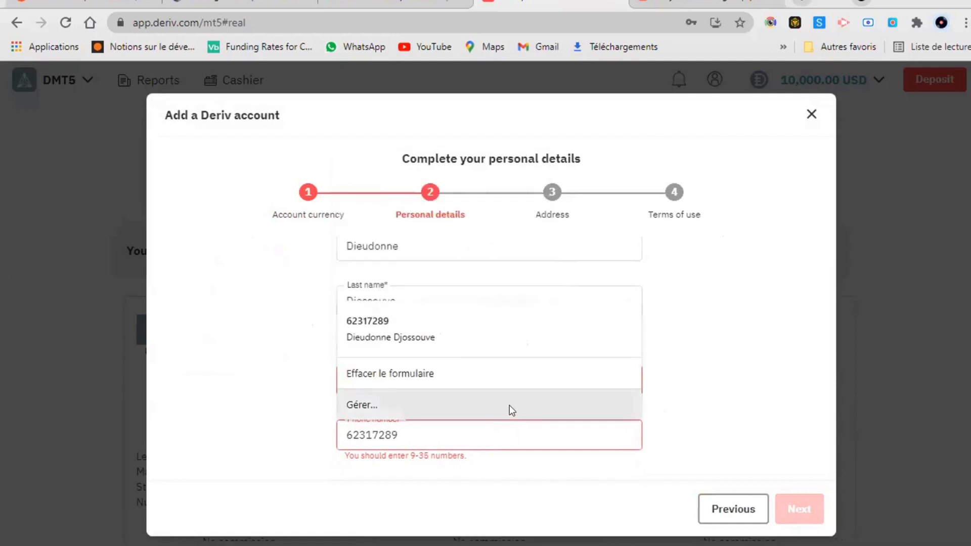
click(271, 427)
click(440, 384)
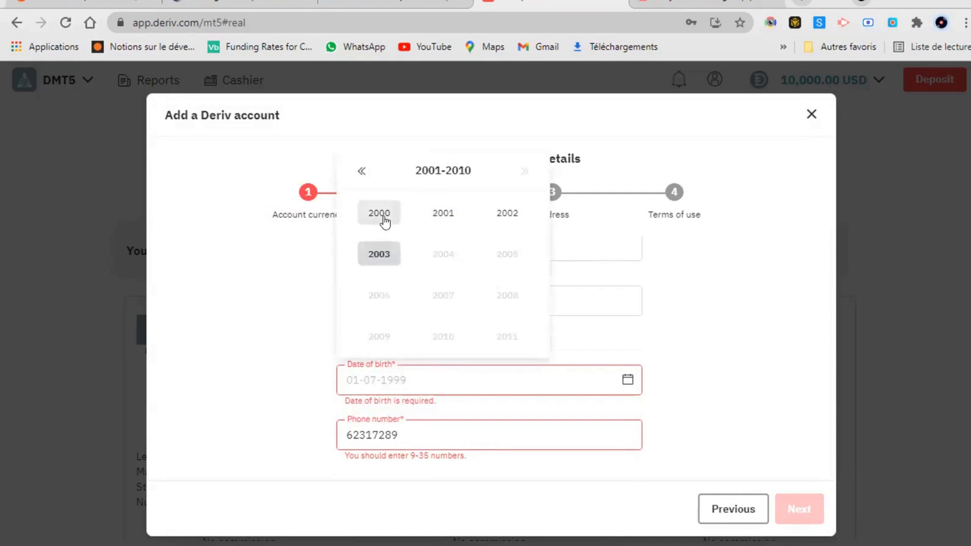
click(380, 215)
click(443, 261)
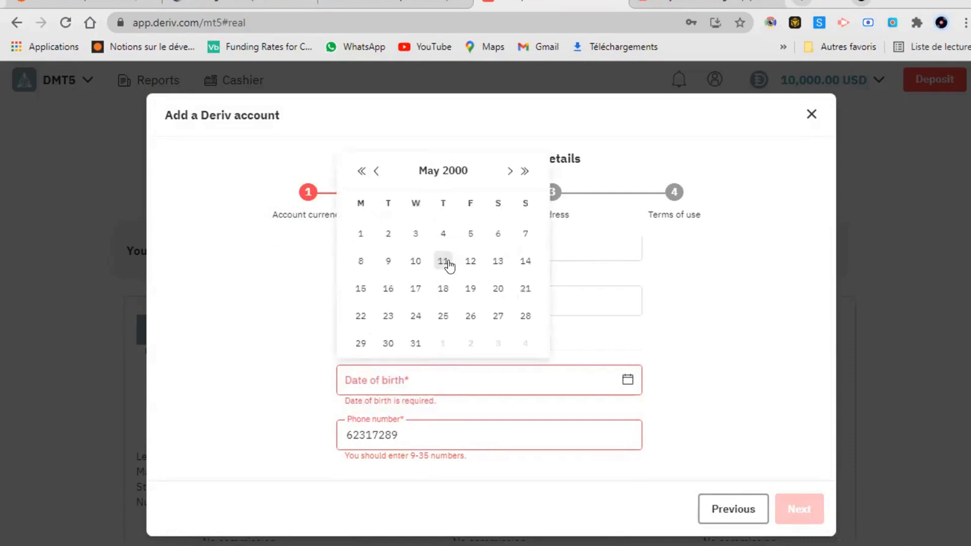
click(416, 262)
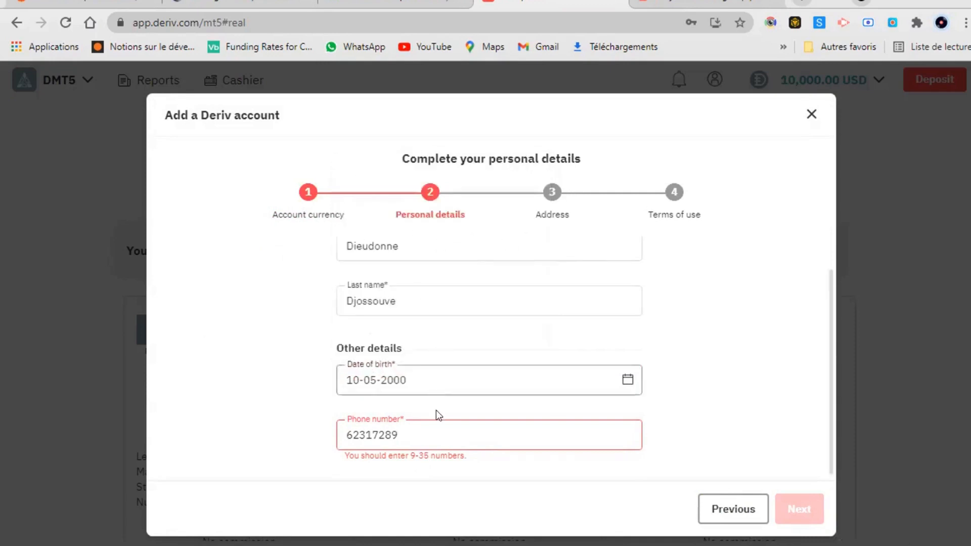
double_click(438, 425)
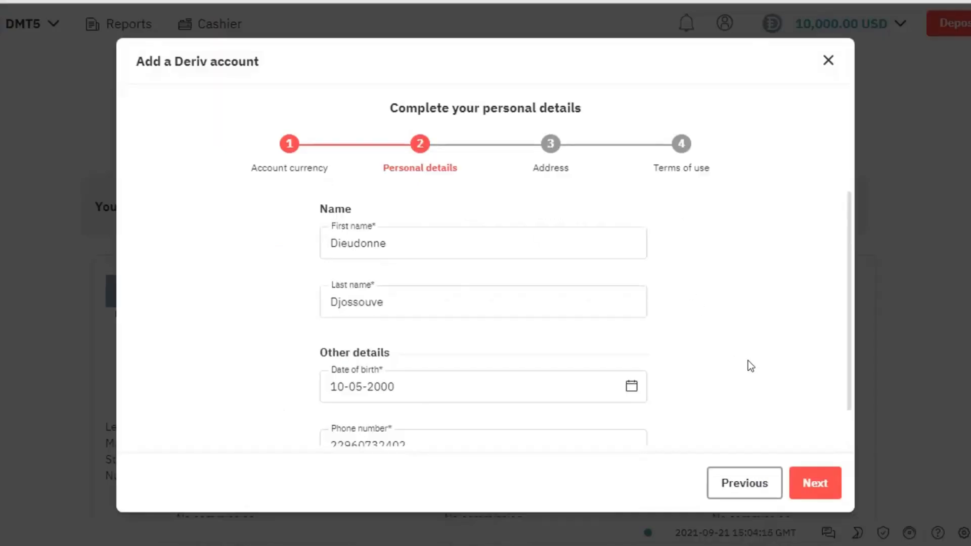
Autofill the address line, town and postal code from a saved entry, then continue.
click(786, 503)
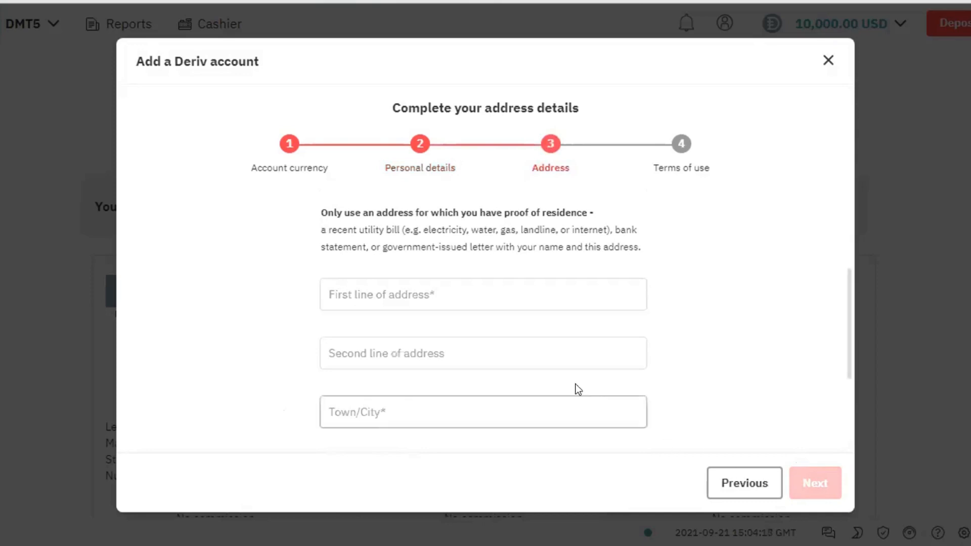
click(496, 282)
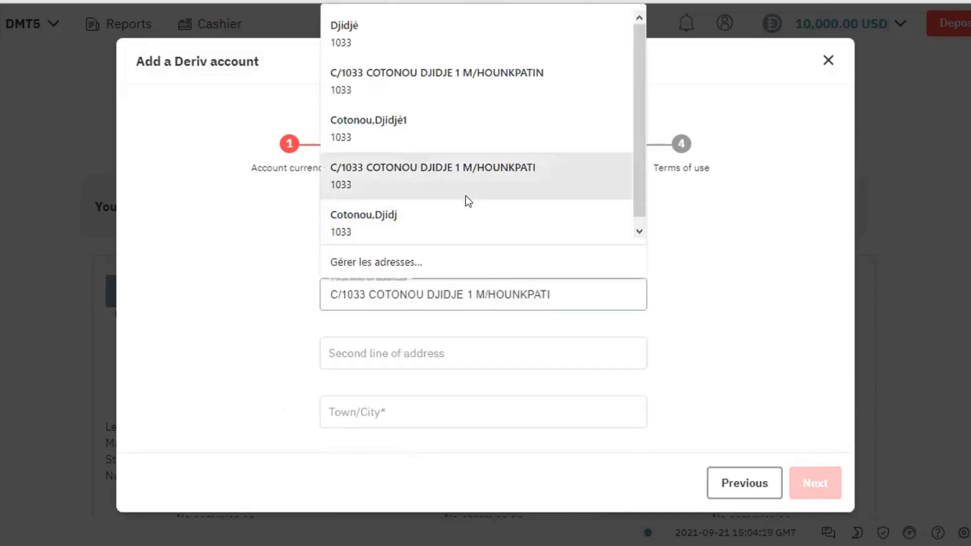
click(450, 230)
scroll(464, 349, down, 3)
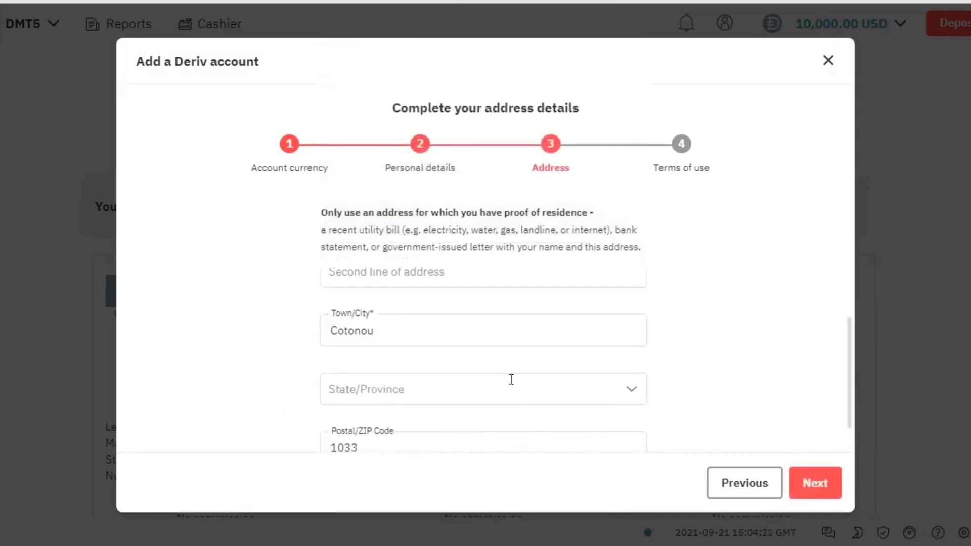
click(794, 493)
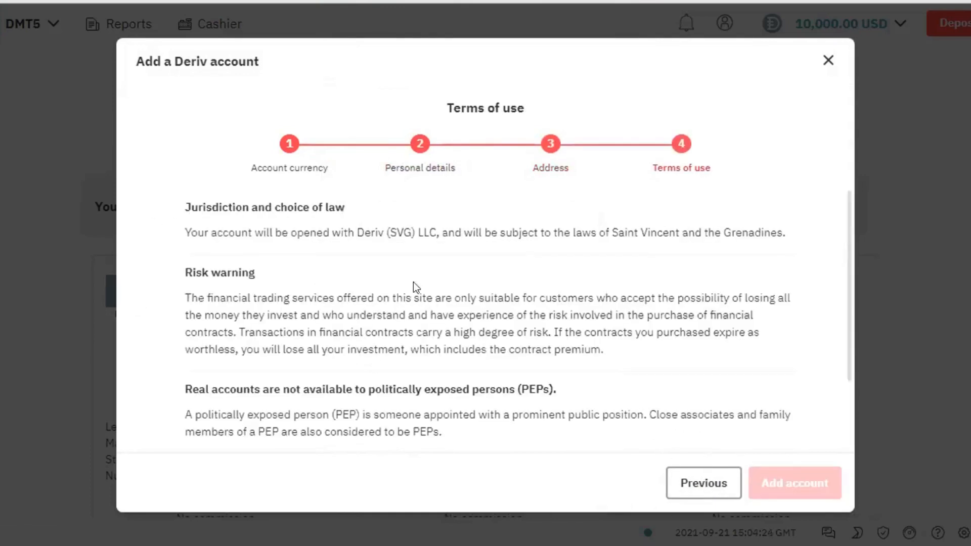
Confirm not being a PEP, agree to the terms and conditions, and add the real USD account.
scroll(338, 221, down, 2)
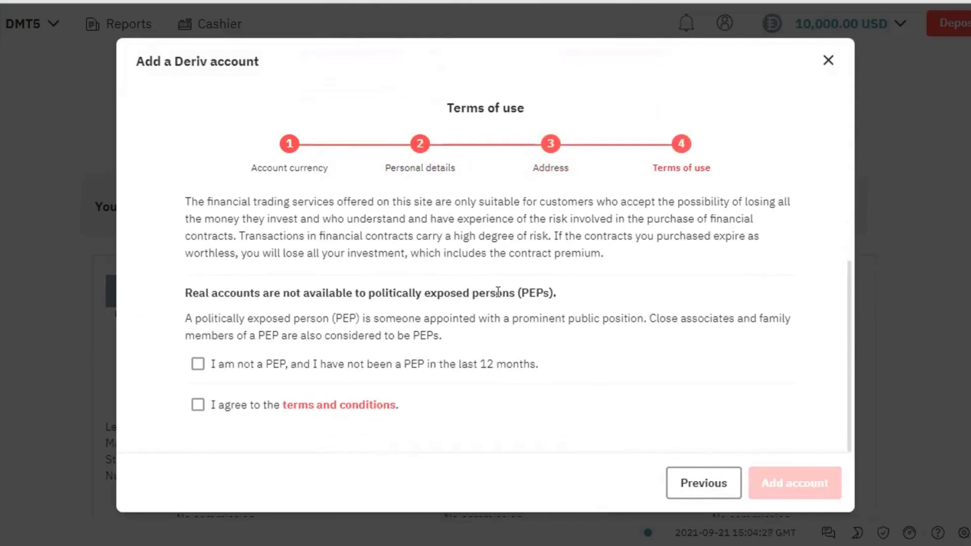
click(192, 370)
click(213, 409)
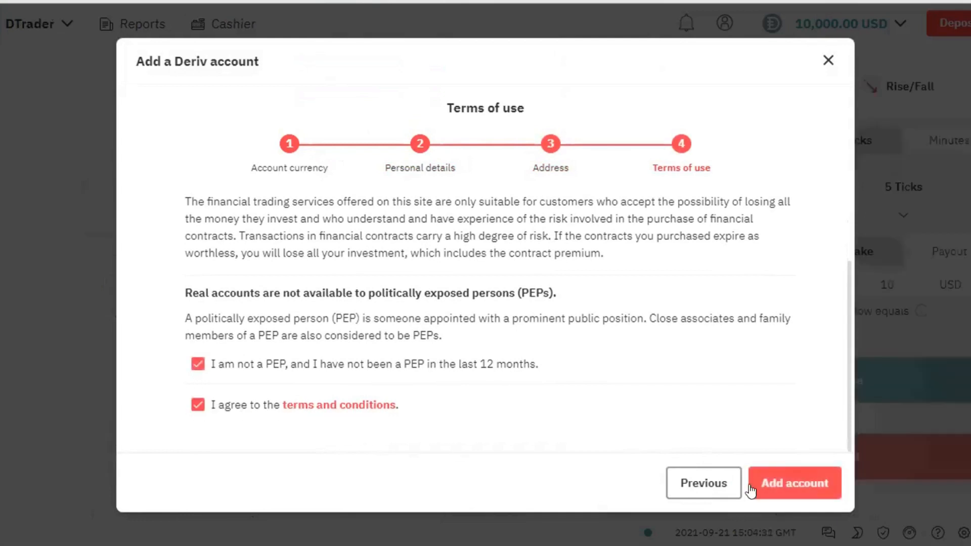
click(802, 495)
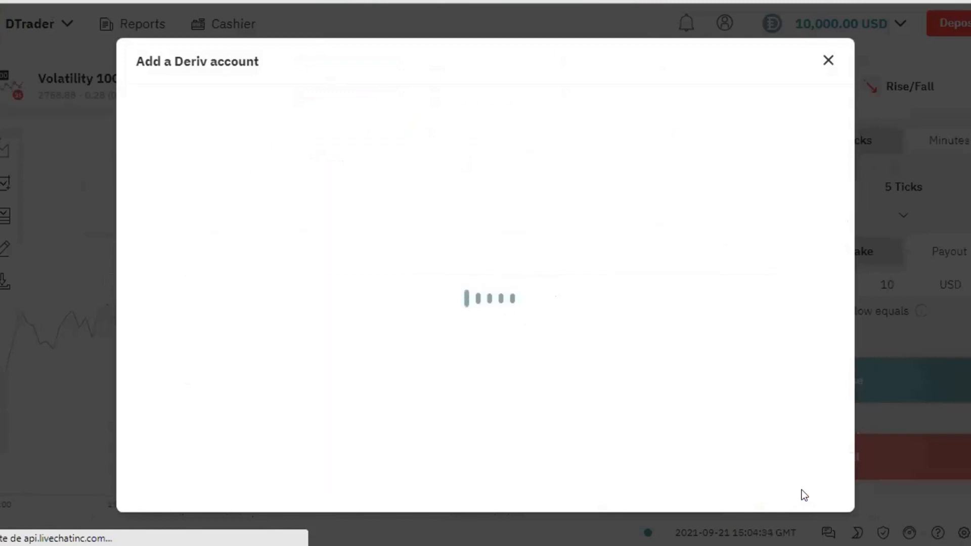